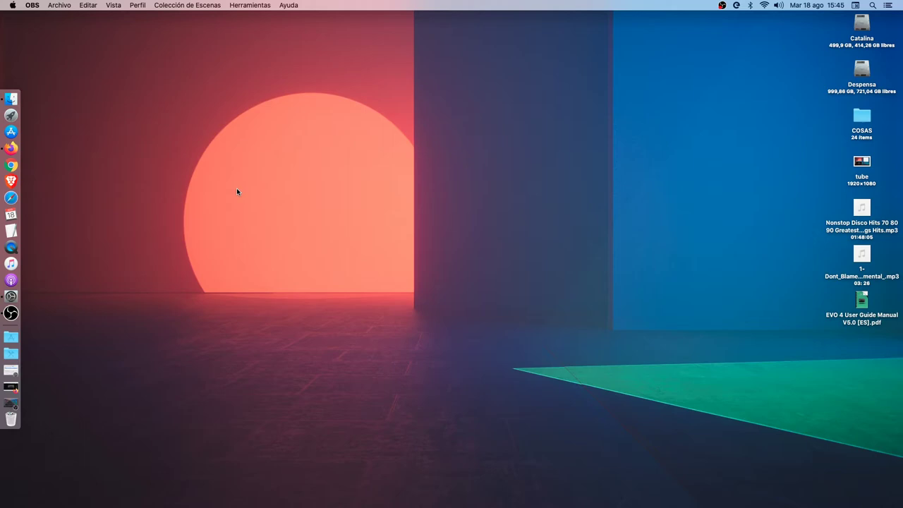
Step: Open the EVO 4 presentation page in Firefox and review its overview, sound specifications, preamps, converters and instrument input
click(11, 150)
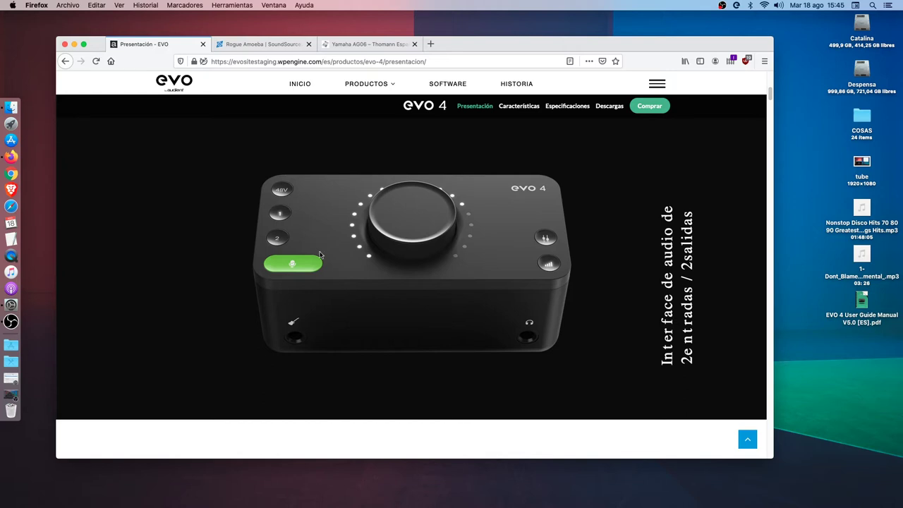
scroll(343, 273, down, 5)
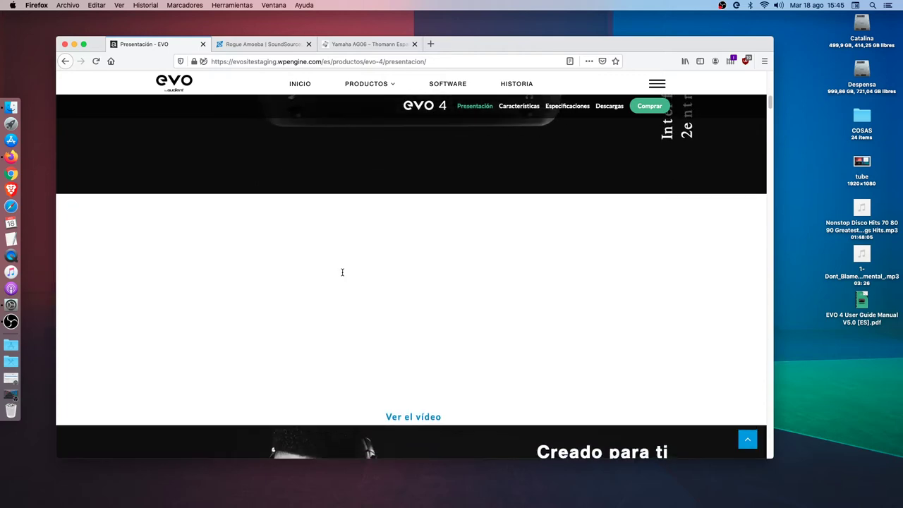
scroll(311, 290, down, 5)
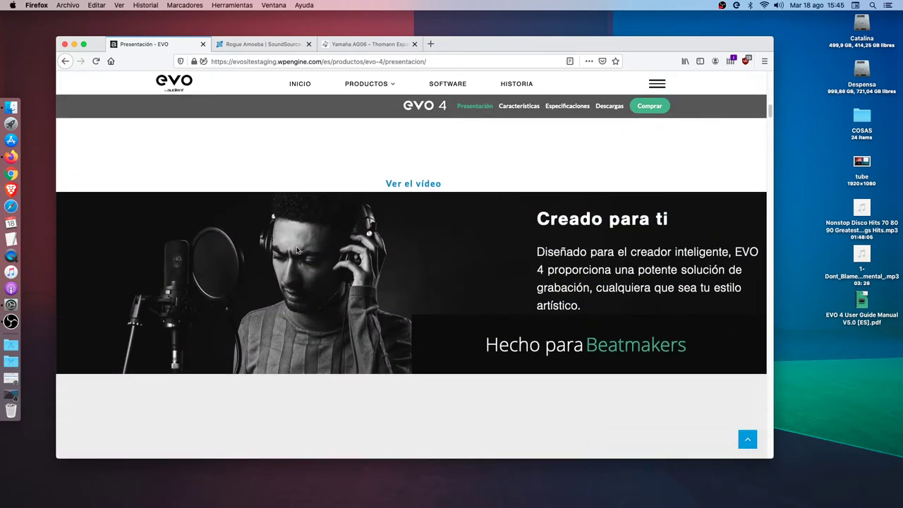
scroll(300, 247, down, 10)
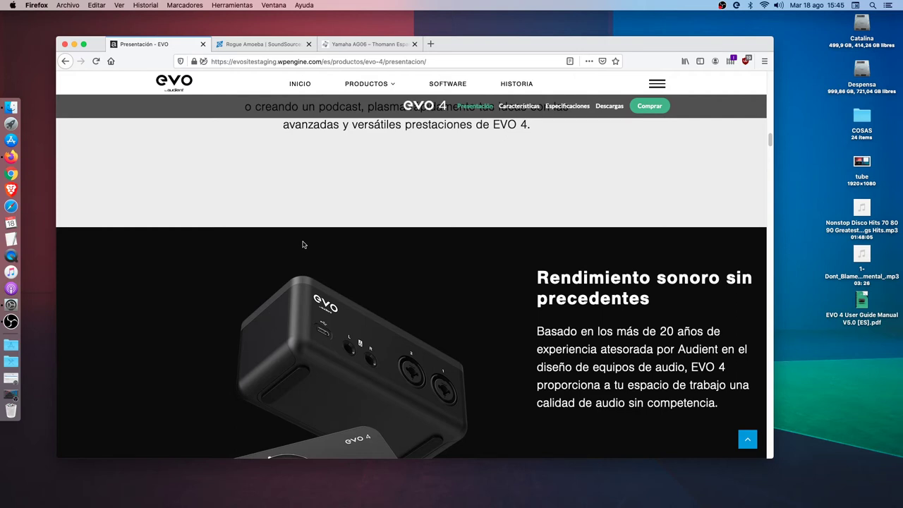
scroll(303, 244, down, 12)
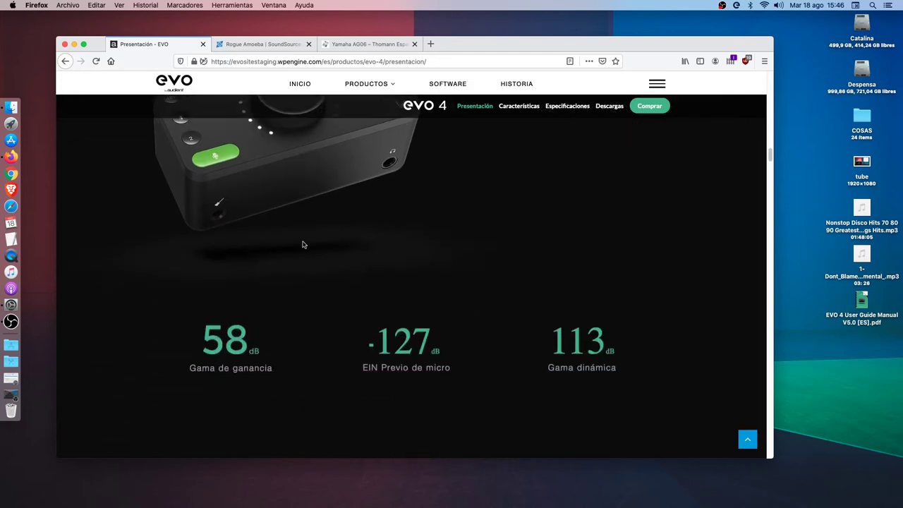
scroll(303, 244, down, 10)
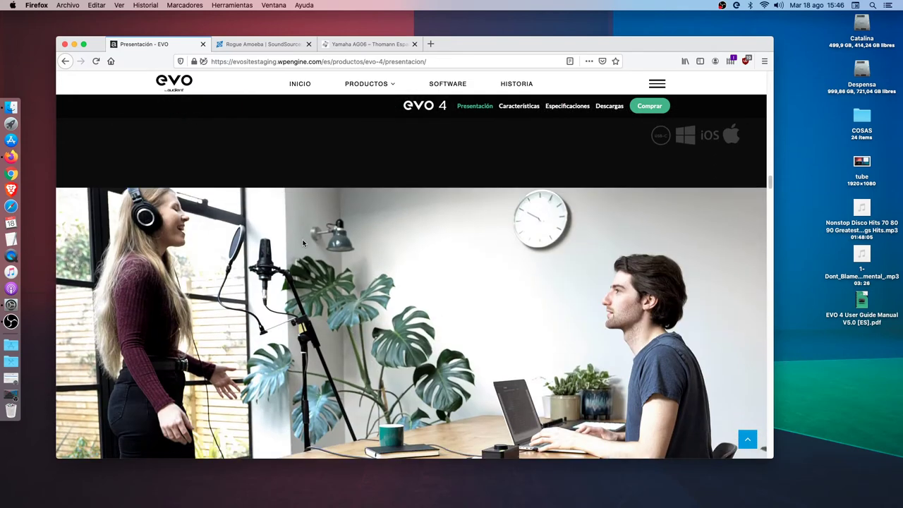
scroll(302, 243, down, 3)
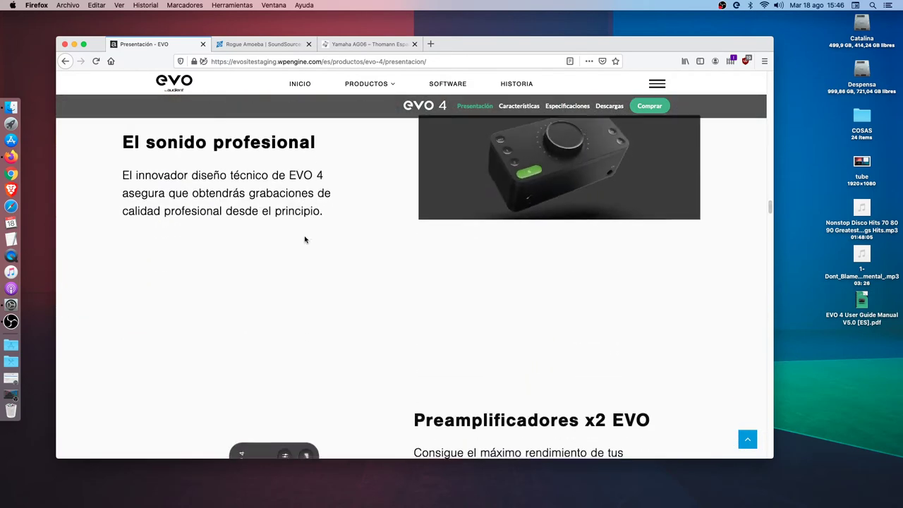
scroll(303, 242, down, 5)
scroll(305, 239, down, 5)
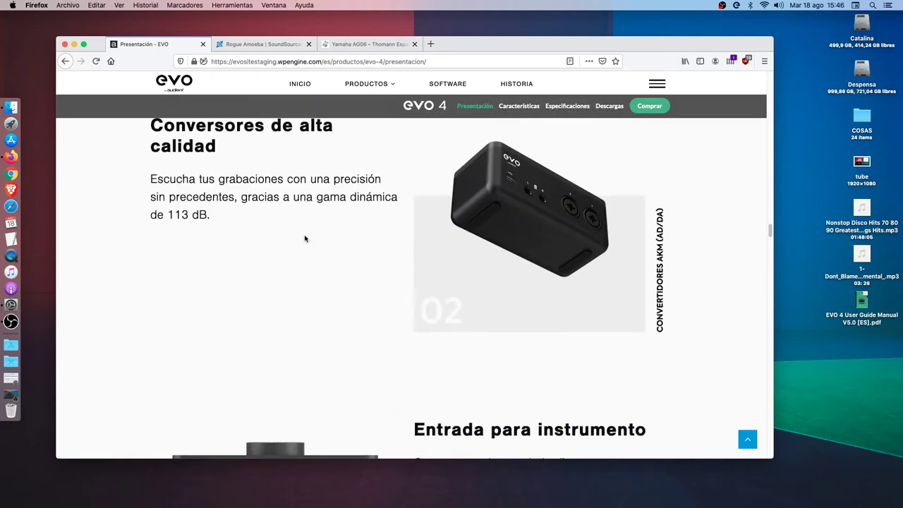
scroll(305, 238, down, 3)
scroll(305, 239, down, 1)
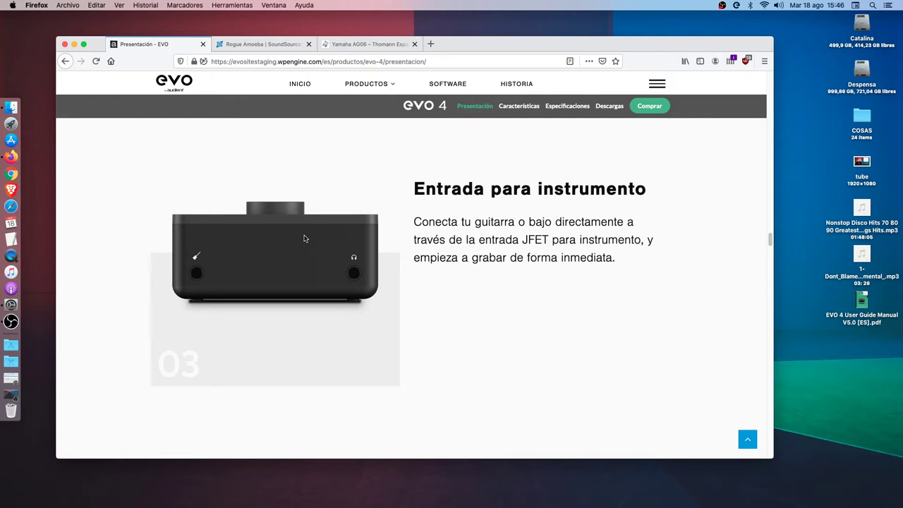
Step: Examine the EVO 4 page's sections on gain adjustment, hardware control software, SmartMuting and free bundled software
scroll(304, 239, down, 10)
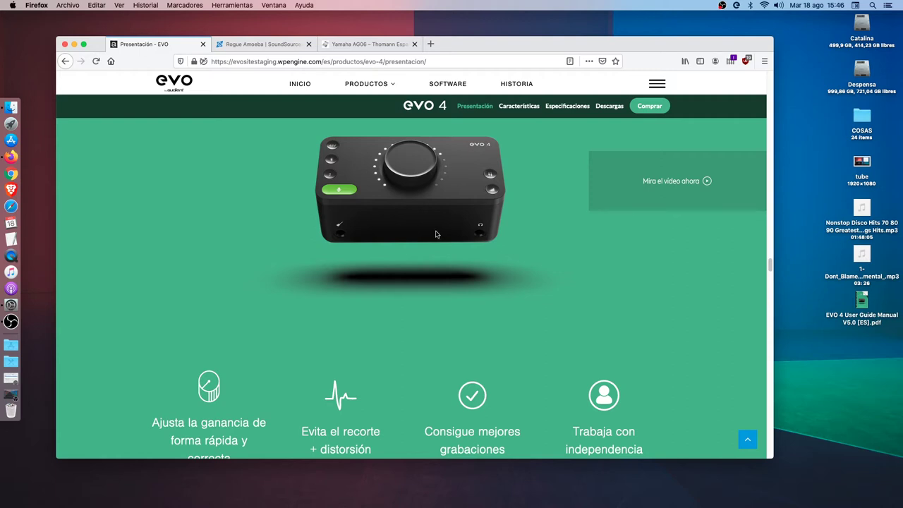
scroll(435, 234, down, 10)
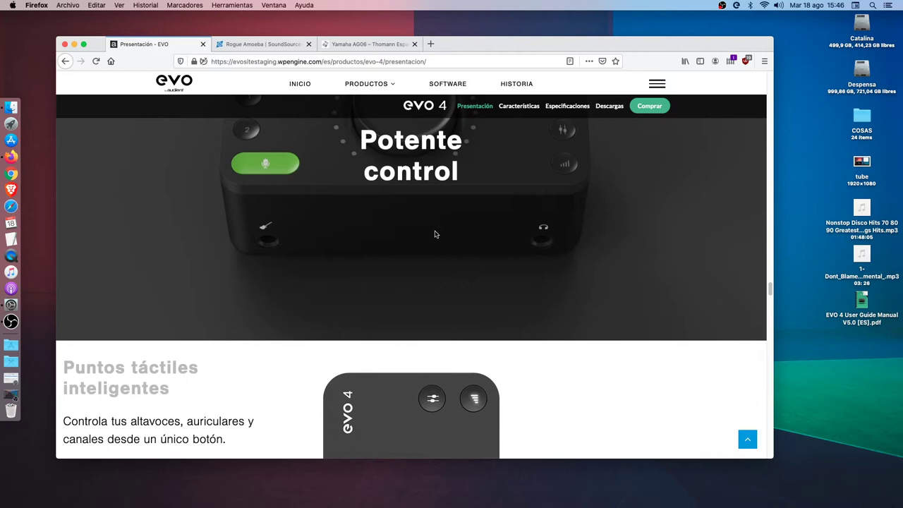
scroll(435, 234, down, 15)
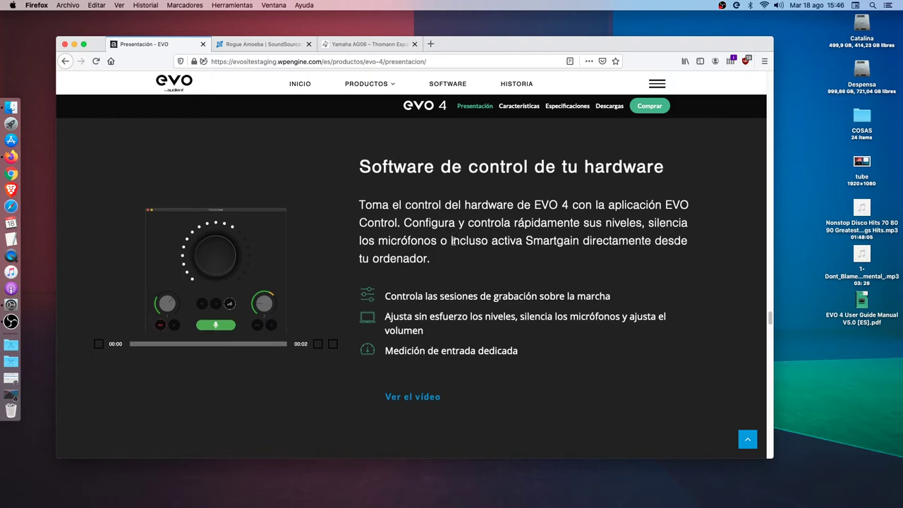
scroll(452, 240, down, 3)
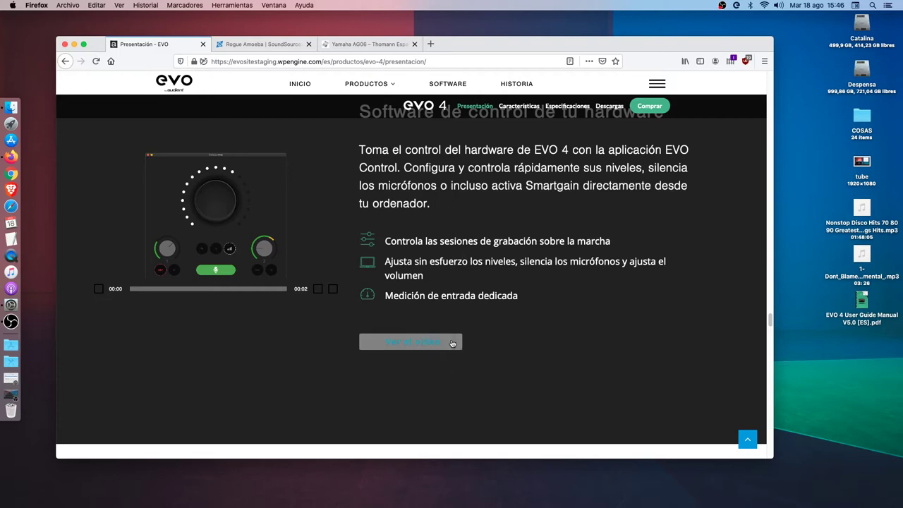
scroll(549, 290, down, 5)
scroll(549, 290, down, 10)
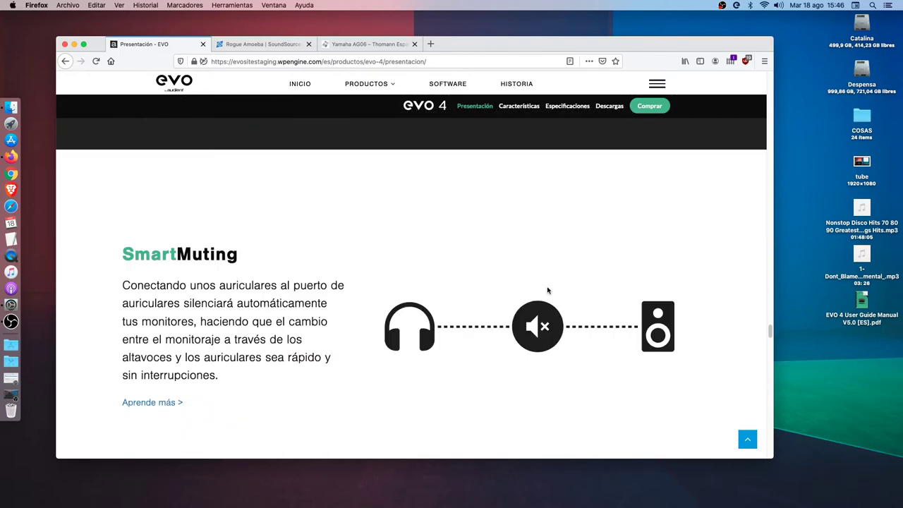
scroll(466, 293, down, 8)
scroll(466, 291, down, 15)
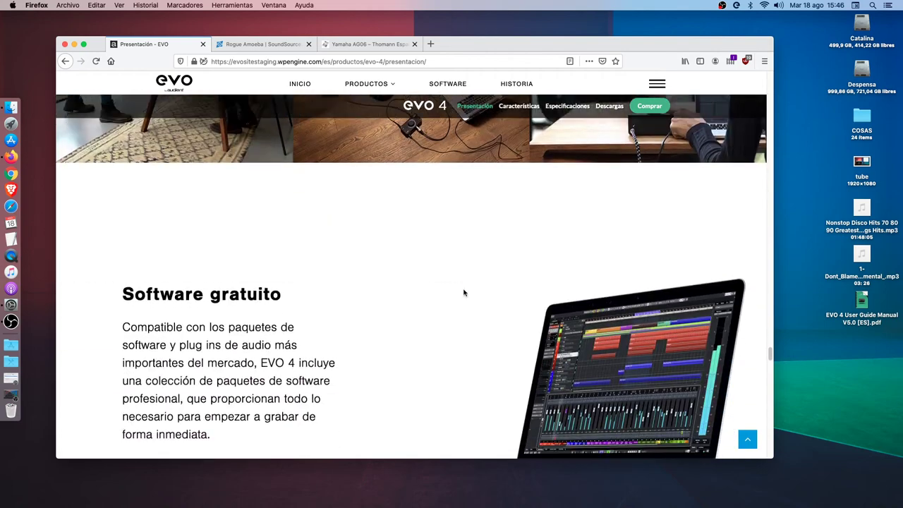
scroll(463, 292, down, 10)
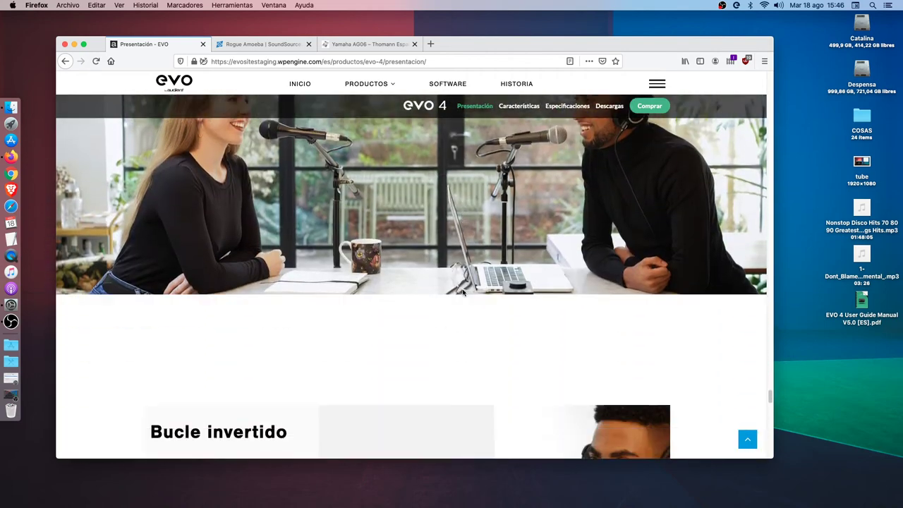
Step: Read the "Bucle invertido" and "Mezclador de audio en bucle" sections of the EVO 4 page
scroll(428, 284, up, 3)
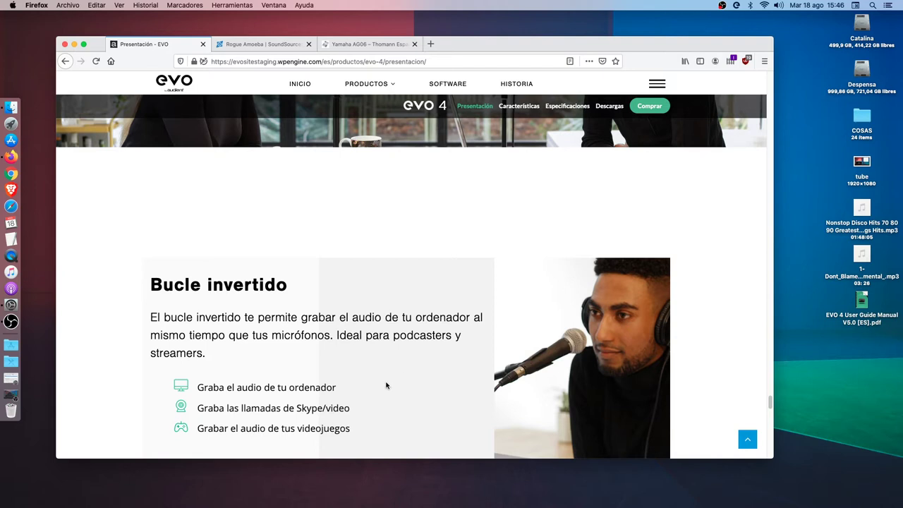
scroll(387, 384, down, 3)
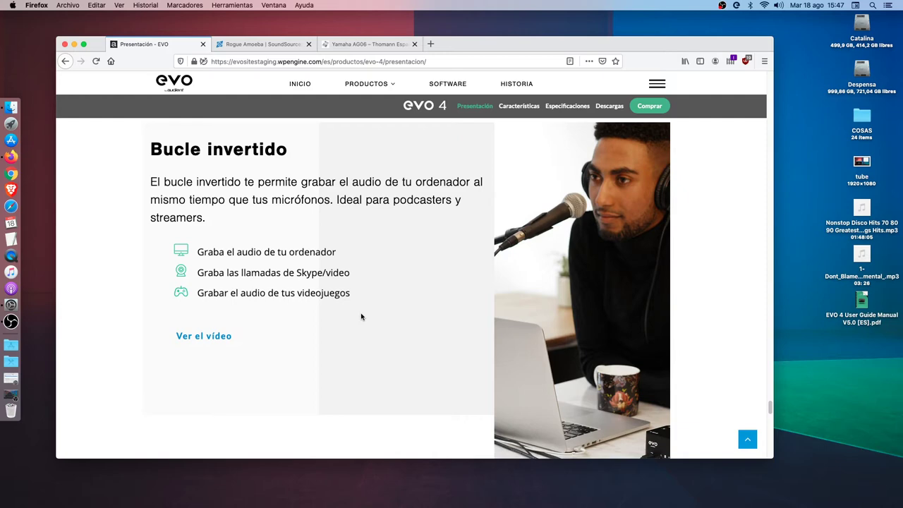
scroll(361, 312, down, 10)
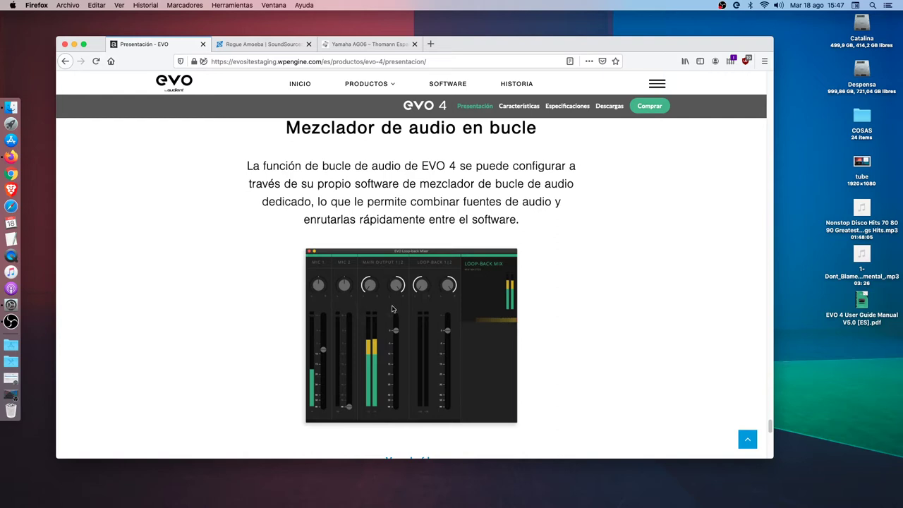
scroll(392, 309, up, 2)
scroll(393, 310, down, 4)
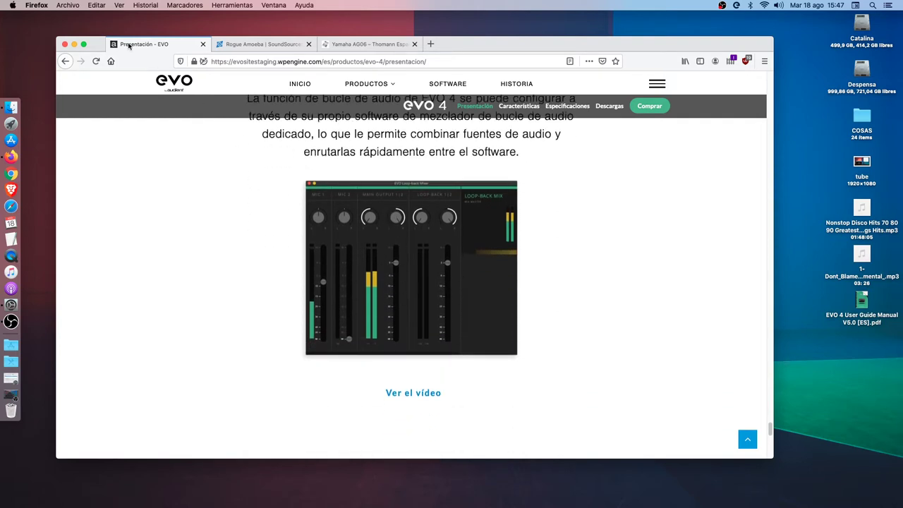
Step: Minimise the browser, show the EVO Control window and place it in the left part of the desktop
click(76, 45)
click(723, 5)
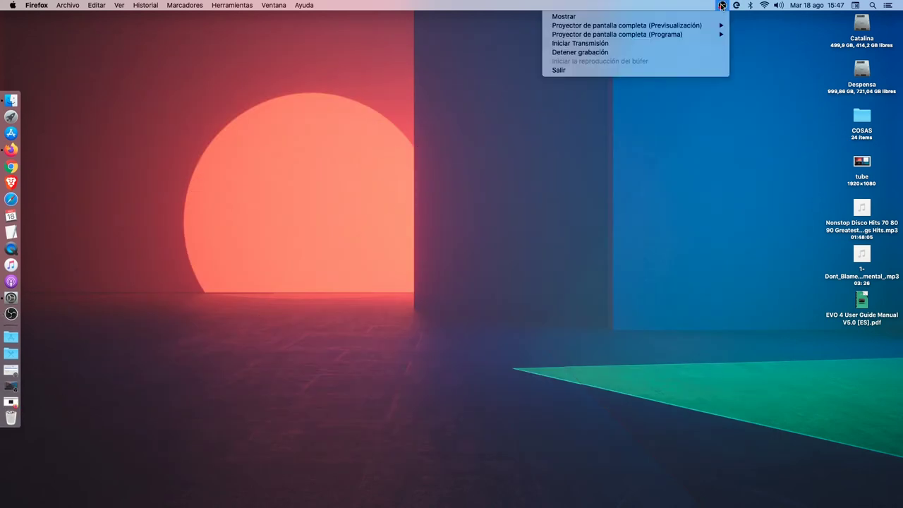
click(619, 115)
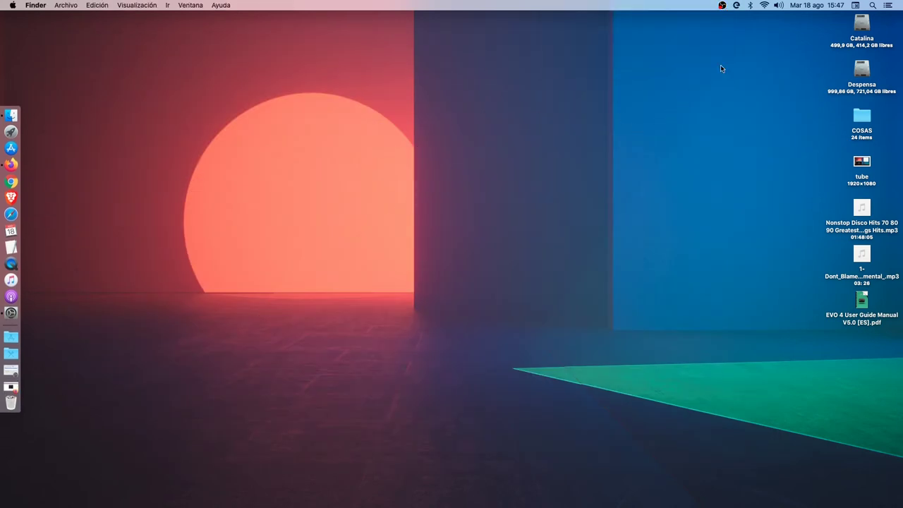
click(737, 6)
click(680, 18)
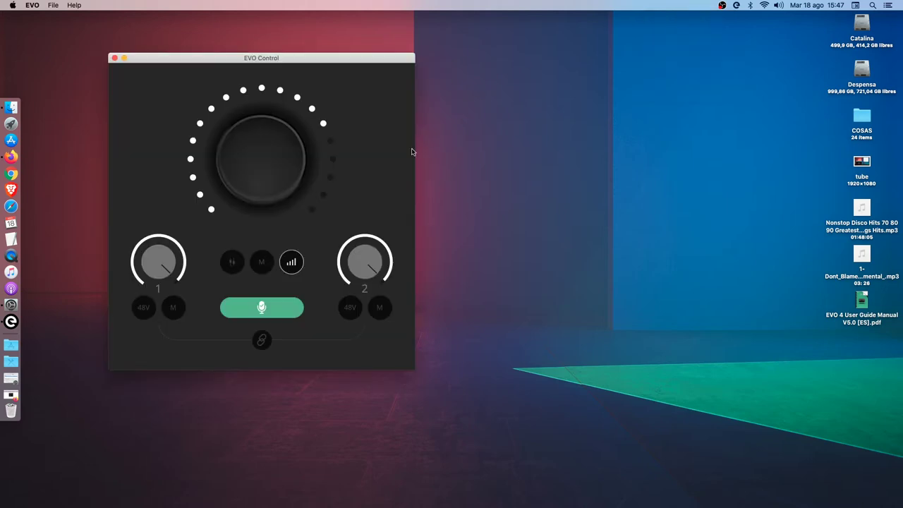
drag(327, 61, 300, 58)
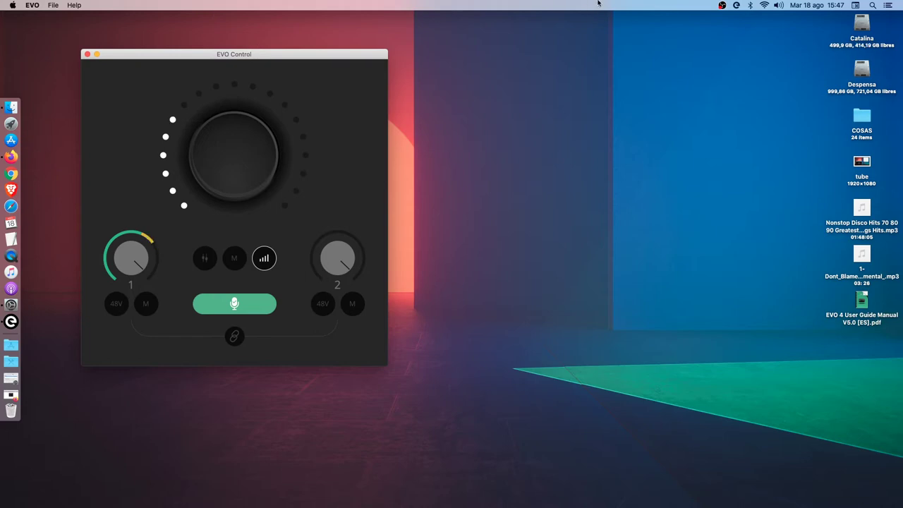
Step: Show the EVO Loop-back Mixer beside EVO Control, and close both windows after viewing them
click(734, 7)
click(677, 28)
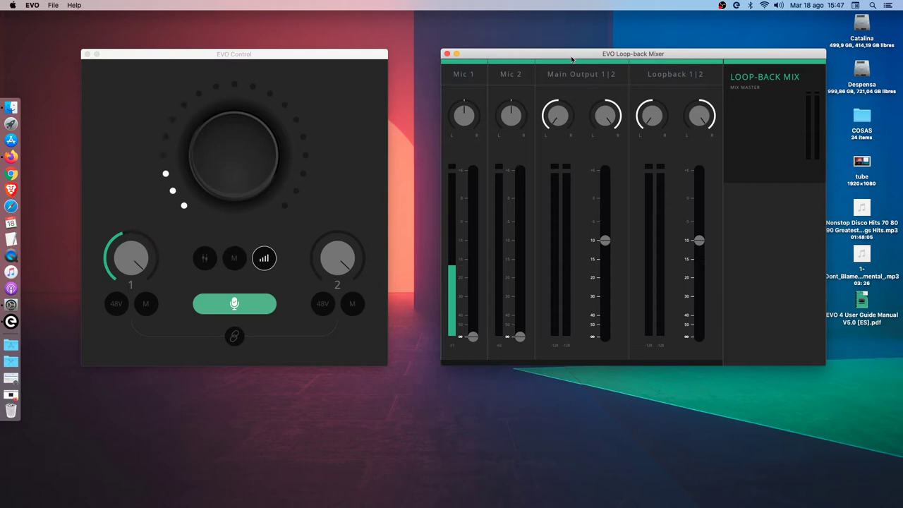
click(448, 55)
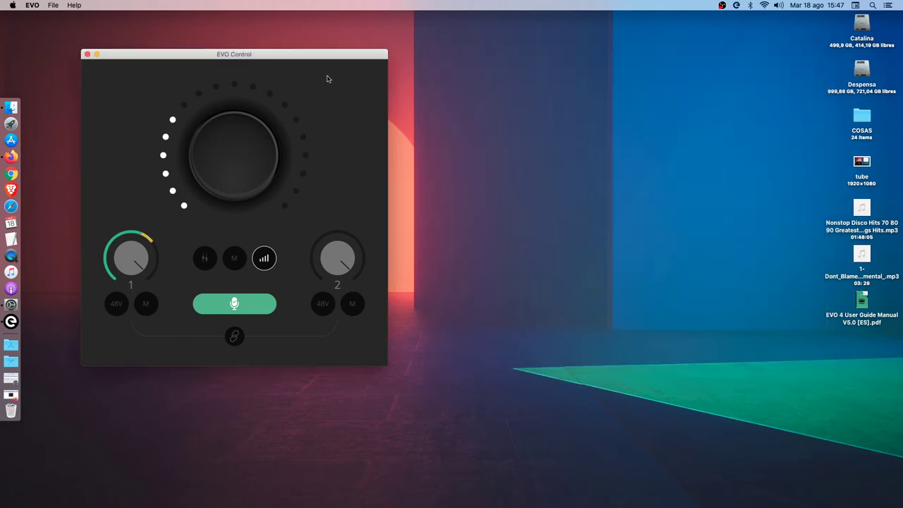
click(87, 54)
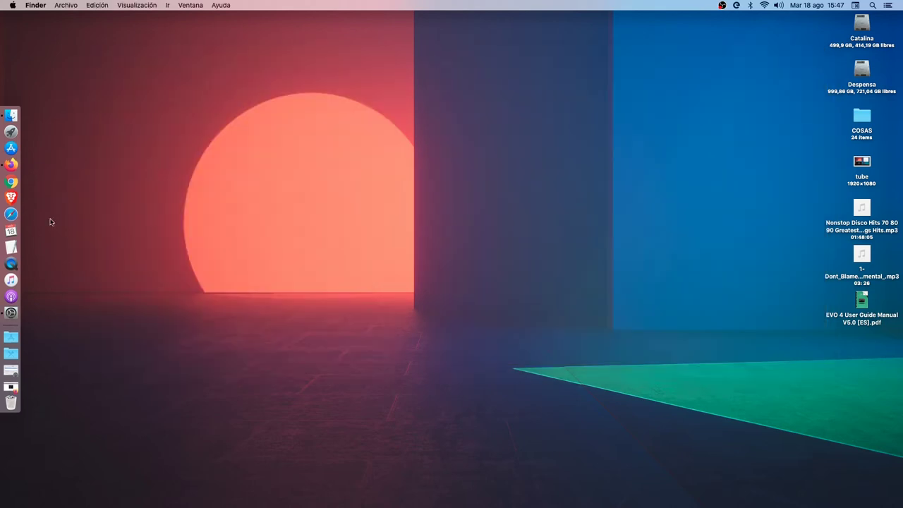
Step: Return to the EVO 4 page in Firefox and review the control software, loop-back mixer and "Bucle invertido" sections
click(16, 156)
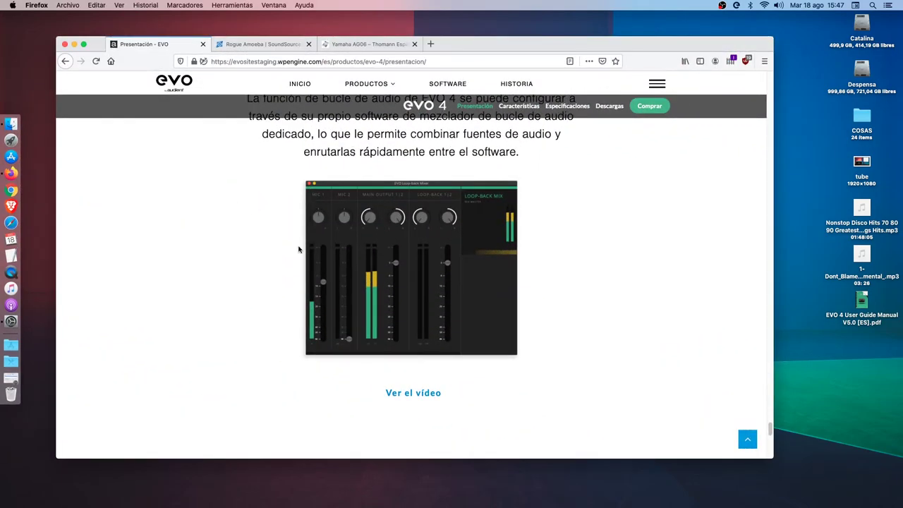
scroll(298, 250, up, 15)
scroll(438, 304, up, 15)
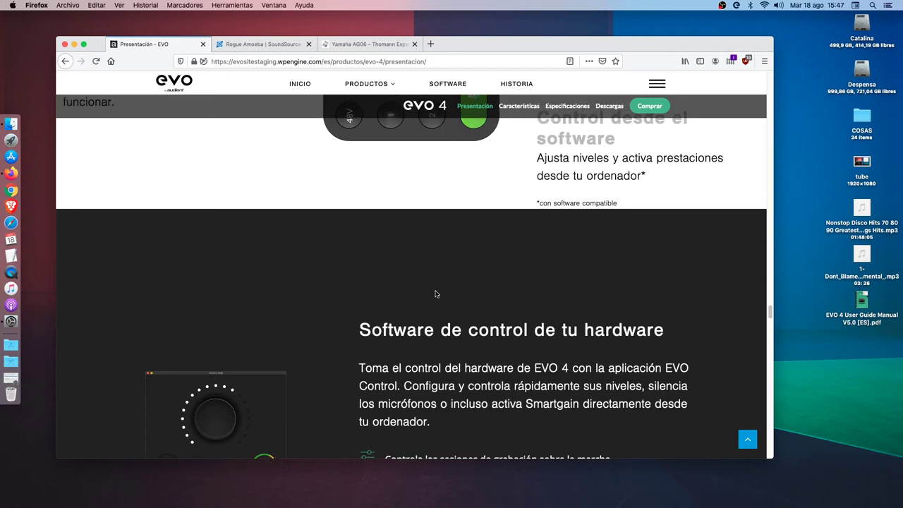
scroll(436, 294, down, 15)
scroll(434, 294, down, 15)
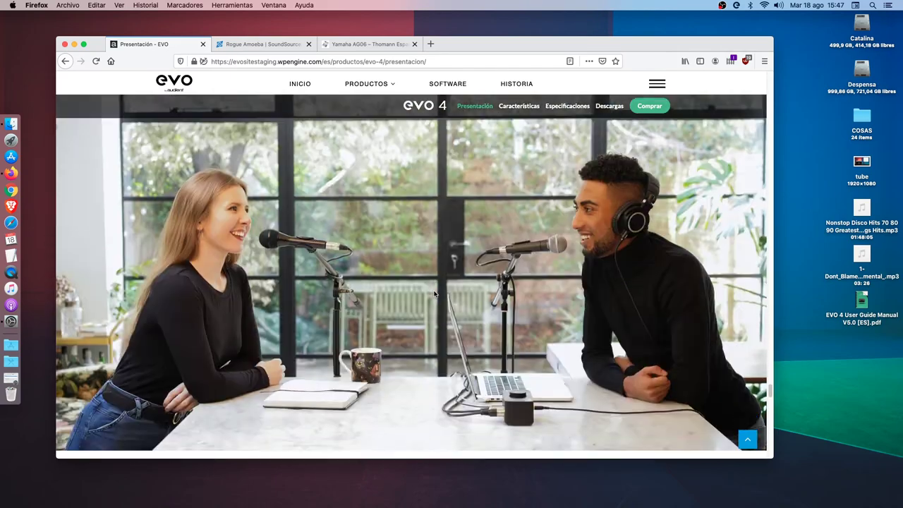
scroll(429, 293, down, 5)
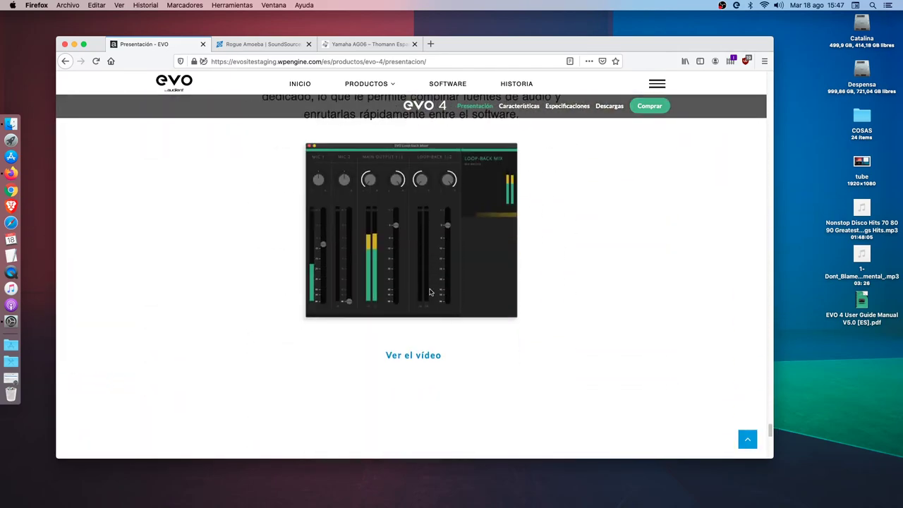
scroll(430, 292, up, 10)
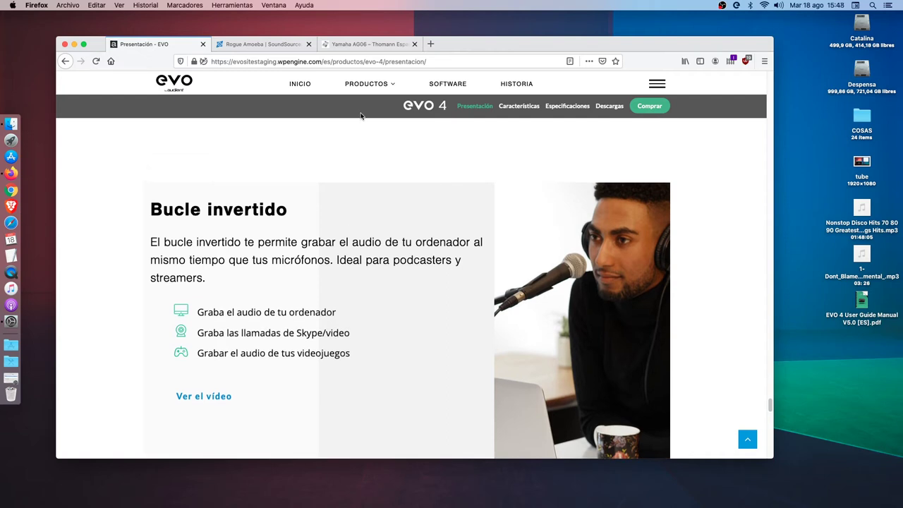
Step: View the Yamaha AG06 mixer image on the Thomann page, and return to the EVO 4 page's hardware control software section
click(365, 43)
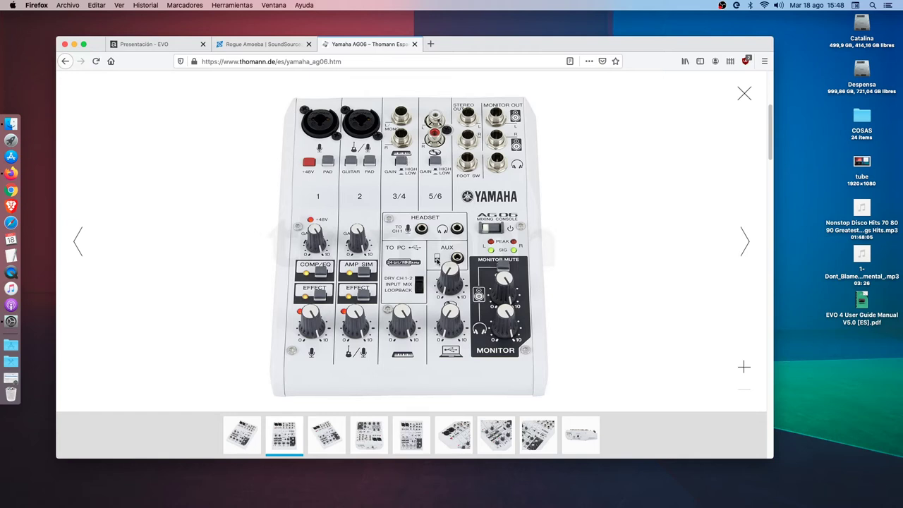
click(148, 46)
scroll(256, 261, down, 10)
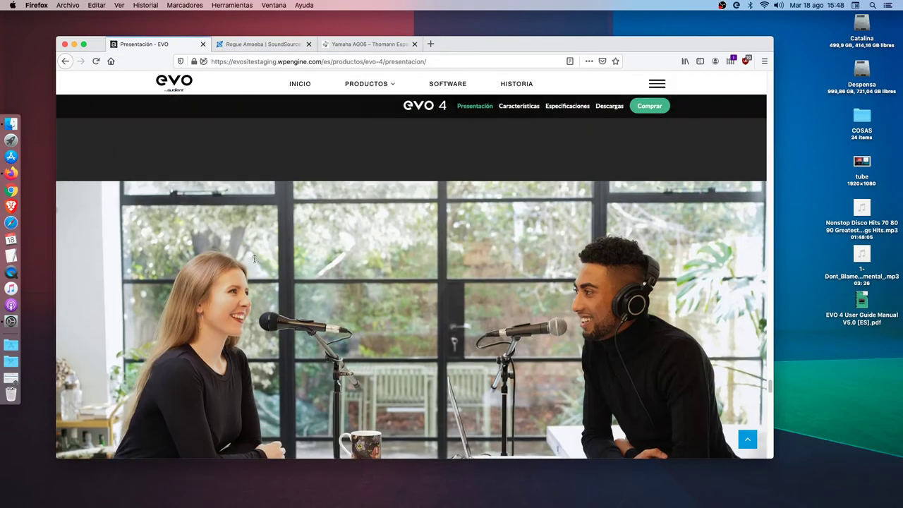
scroll(257, 261, up, 2)
scroll(258, 256, down, 15)
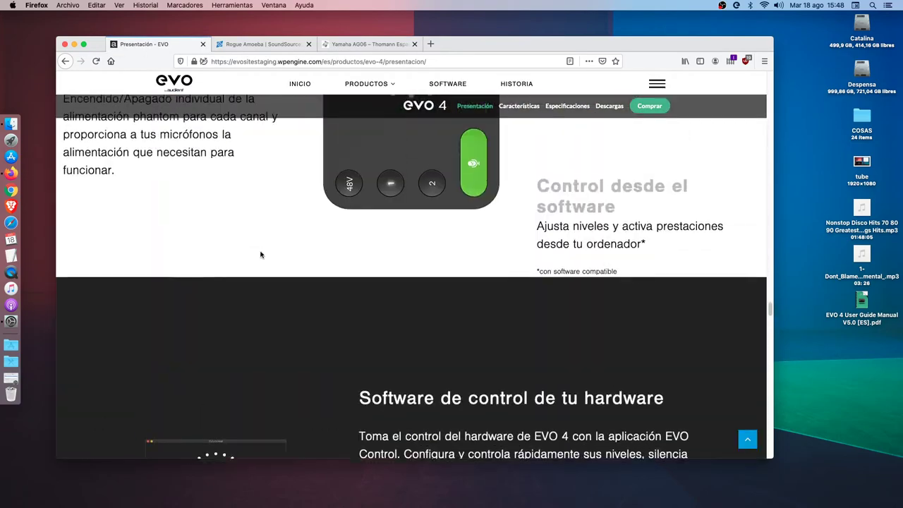
Step: Compare the EVO 4 page's "Potente control" section with the Yamaha AG06 mixer image on the Thomann page
scroll(260, 255, up, 3)
scroll(261, 254, up, 5)
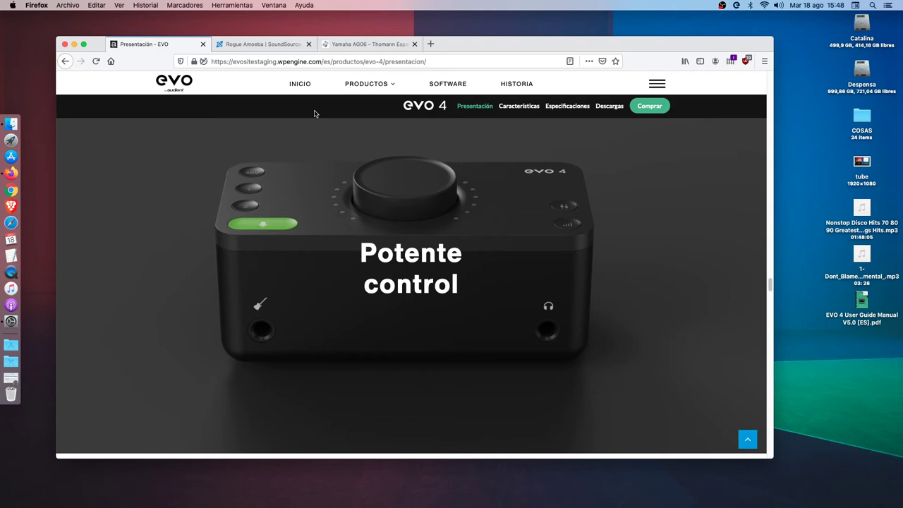
click(368, 44)
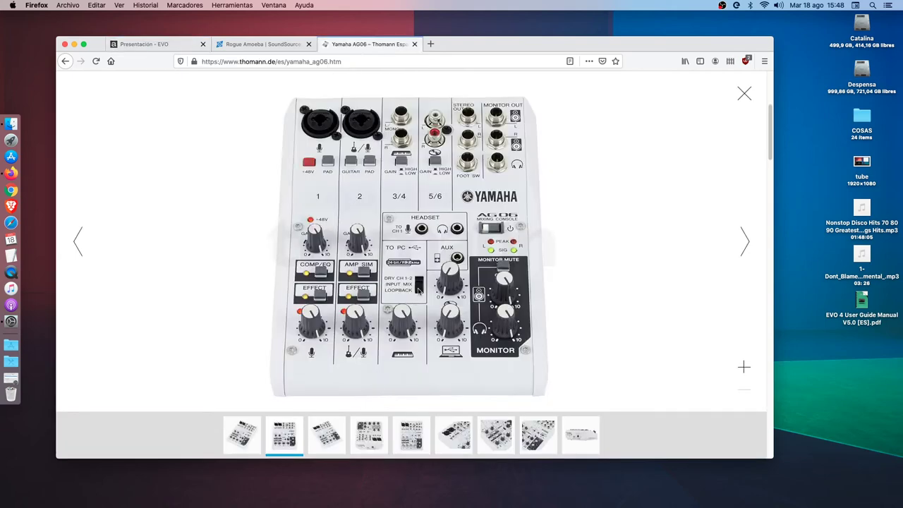
click(145, 45)
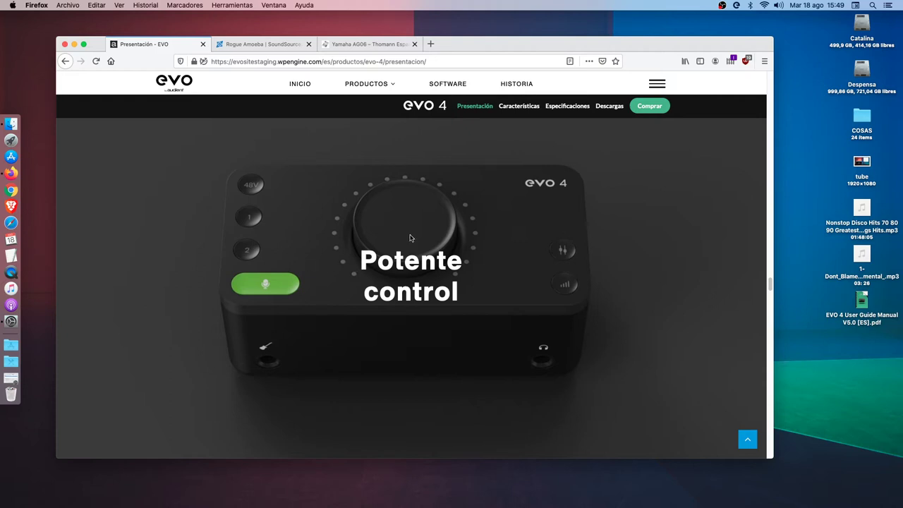
Step: Minimise the browser, open Hindenburg Journalist Pro and shift its window slightly down the desktop
click(74, 44)
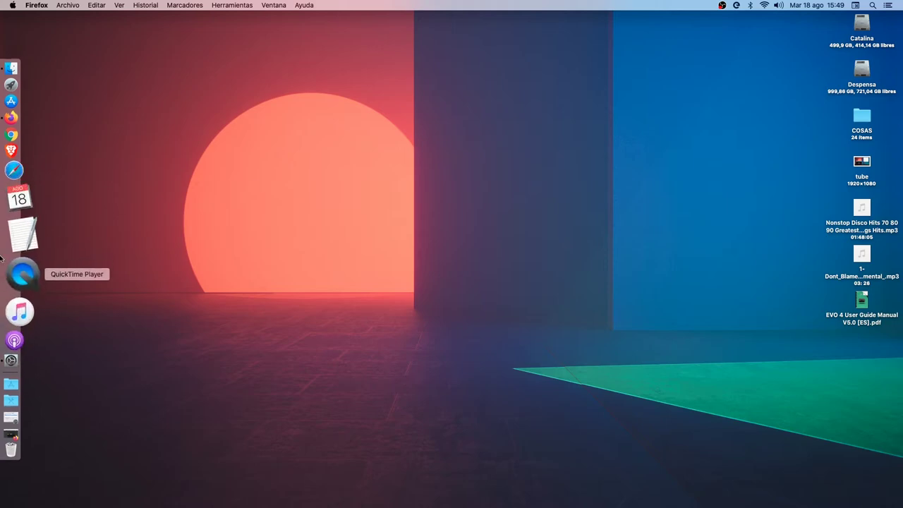
click(17, 153)
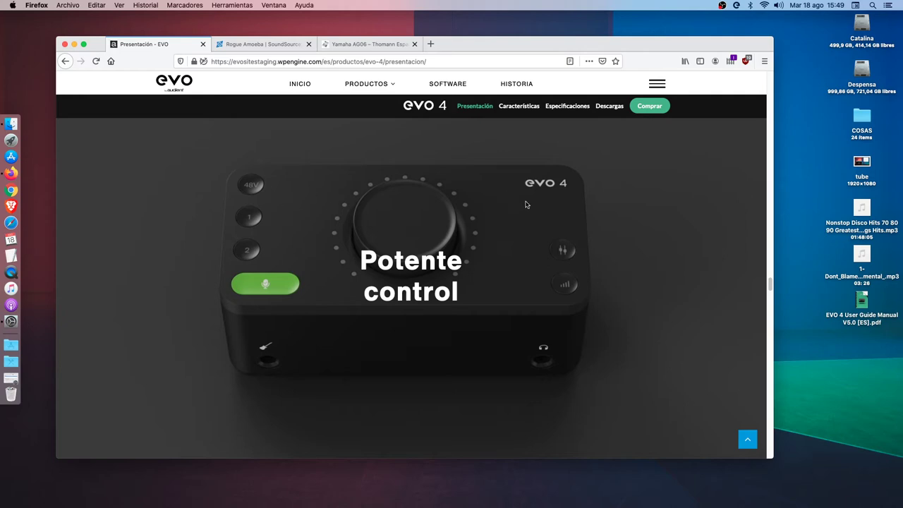
click(74, 44)
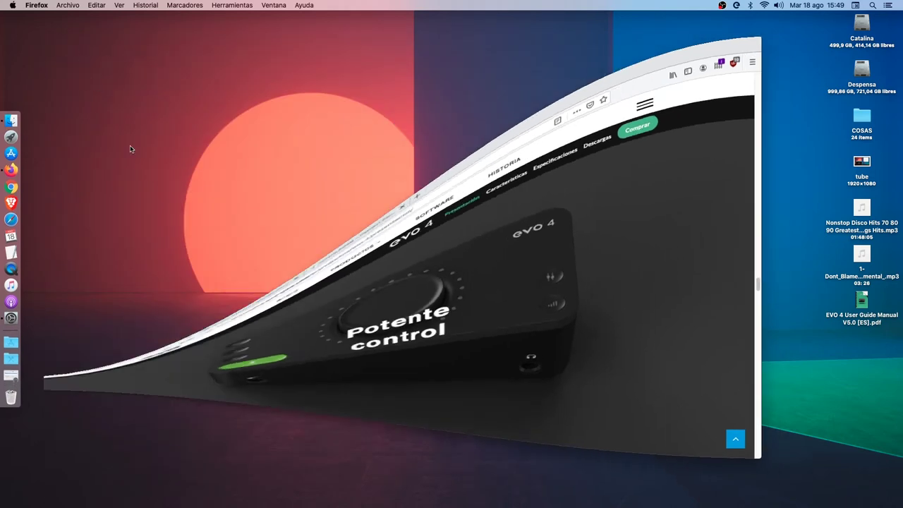
click(11, 336)
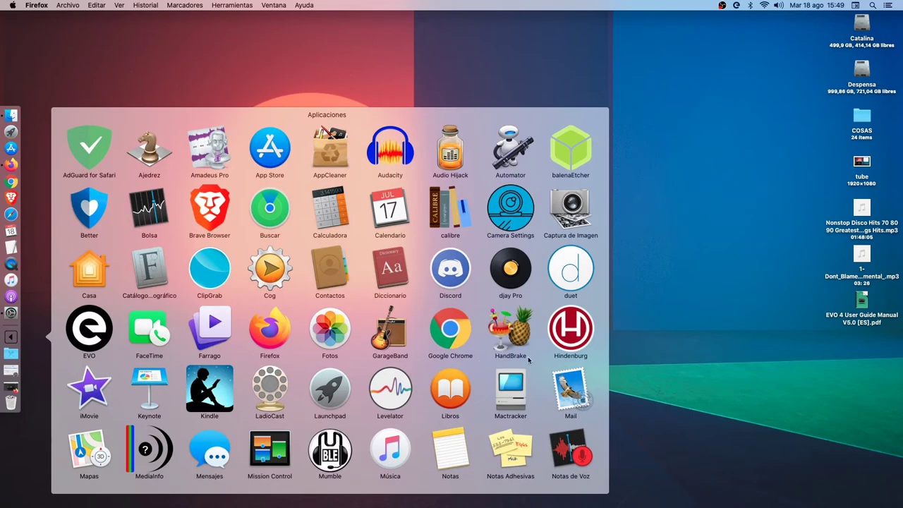
click(571, 340)
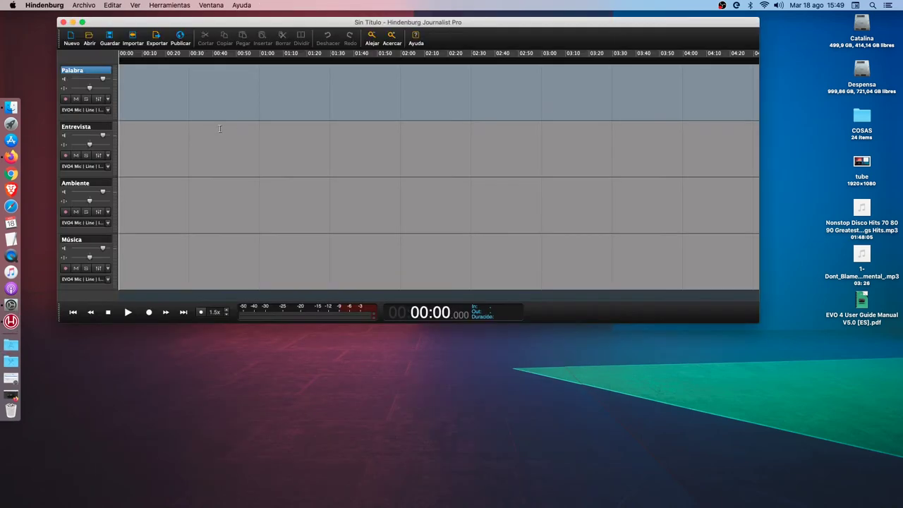
drag(327, 27, 326, 40)
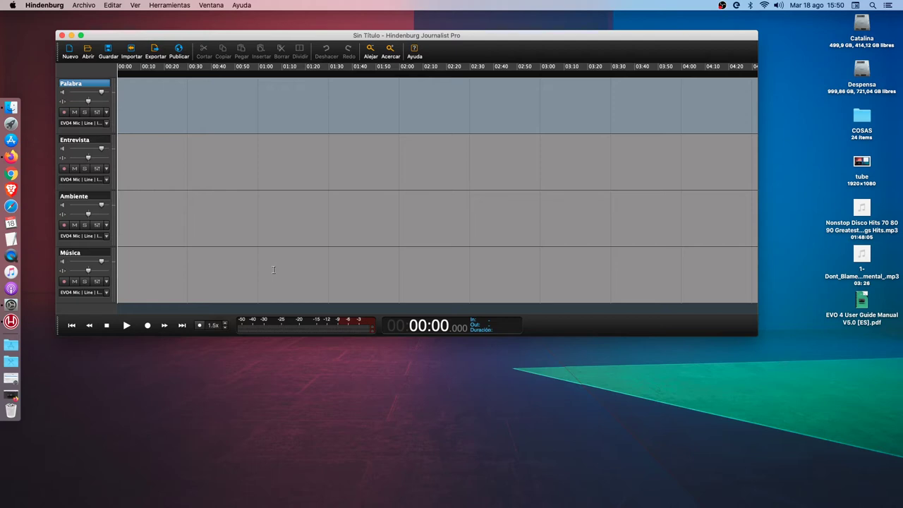
click(736, 7)
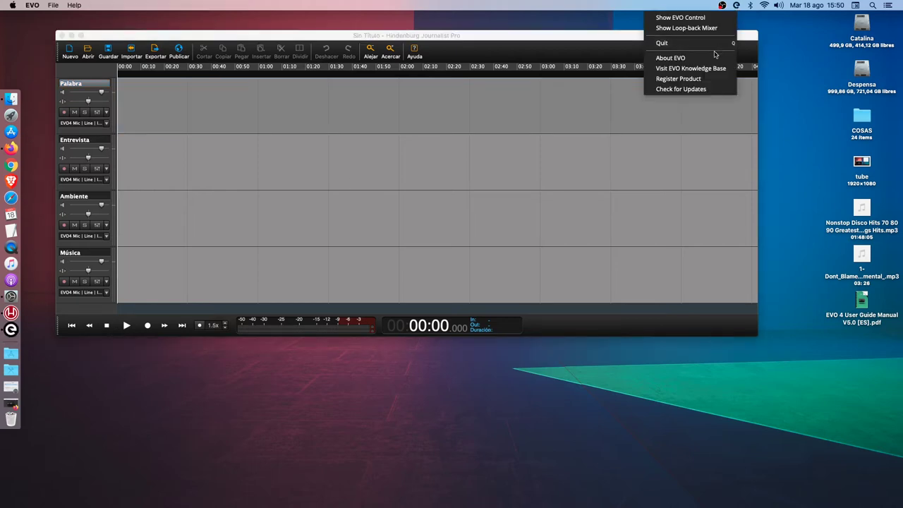
click(474, 86)
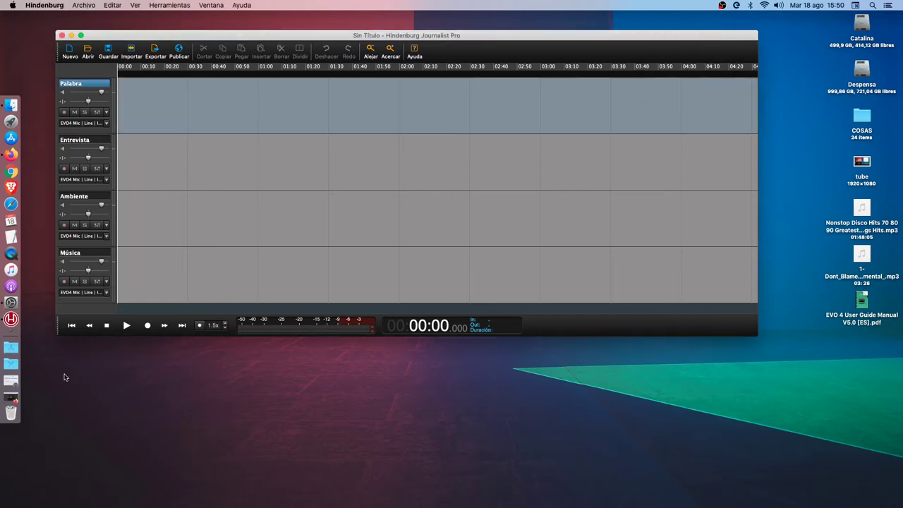
click(10, 353)
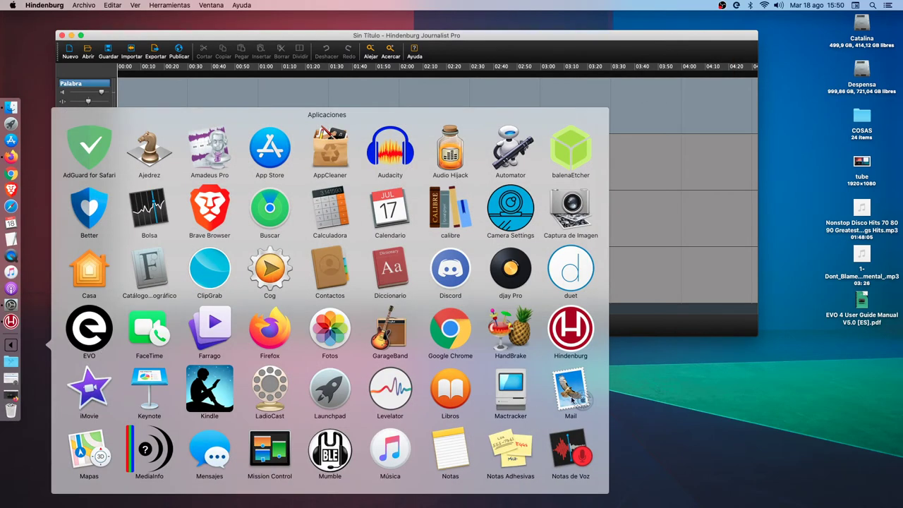
click(692, 391)
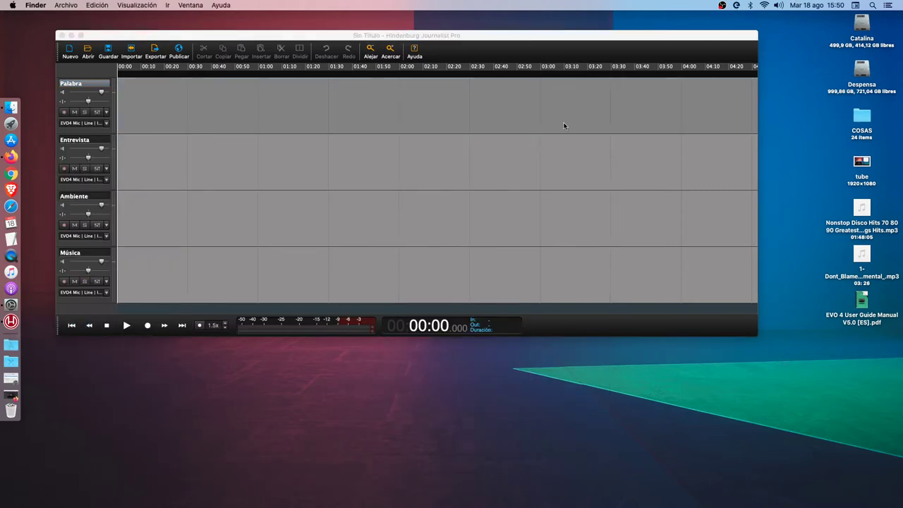
drag(466, 33, 489, 41)
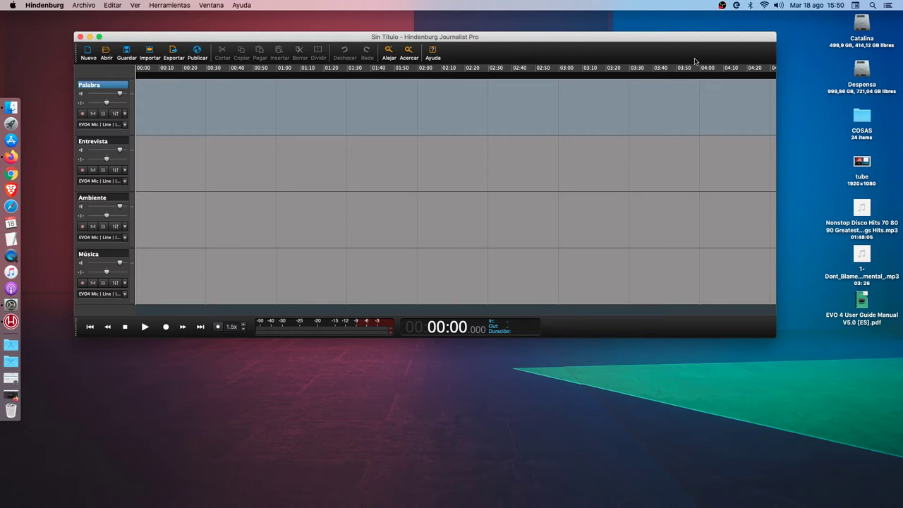
drag(539, 40, 549, 41)
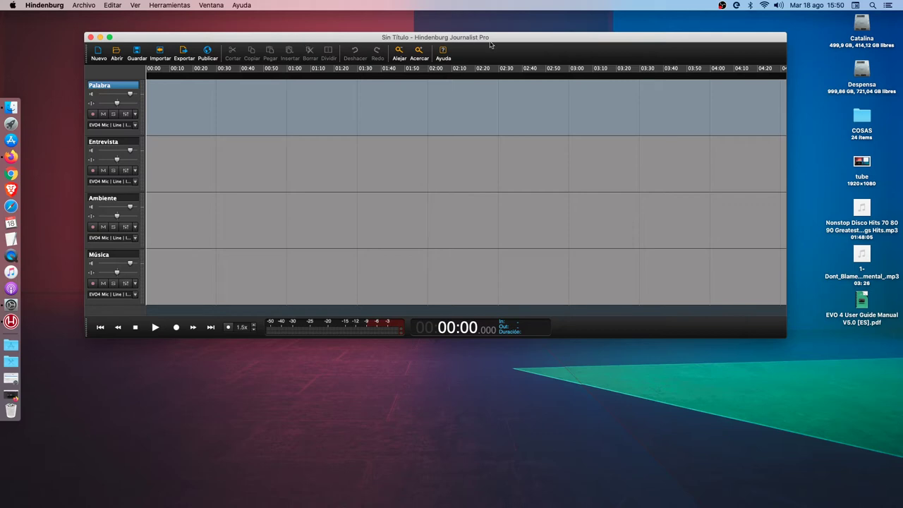
drag(547, 40, 513, 39)
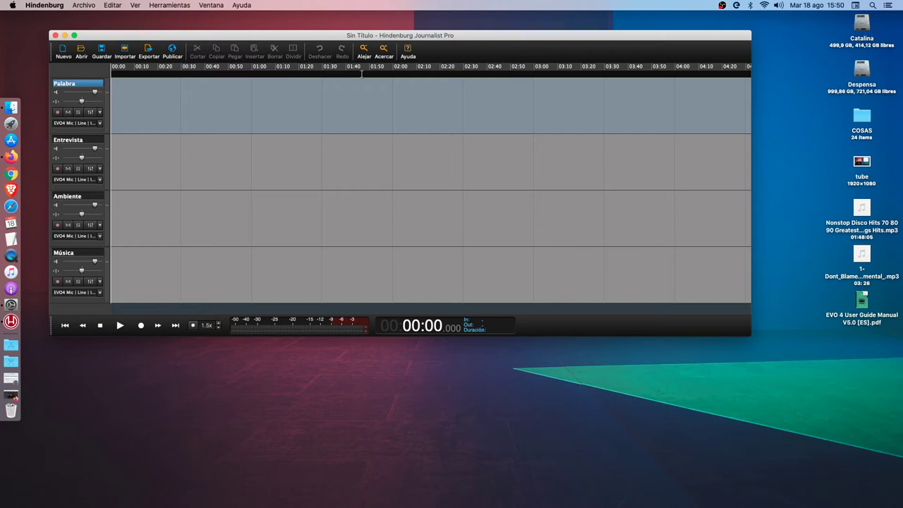
Step: View the Palabra track's input sources, and check the selected output and input devices in the system's Sound preferences
click(99, 124)
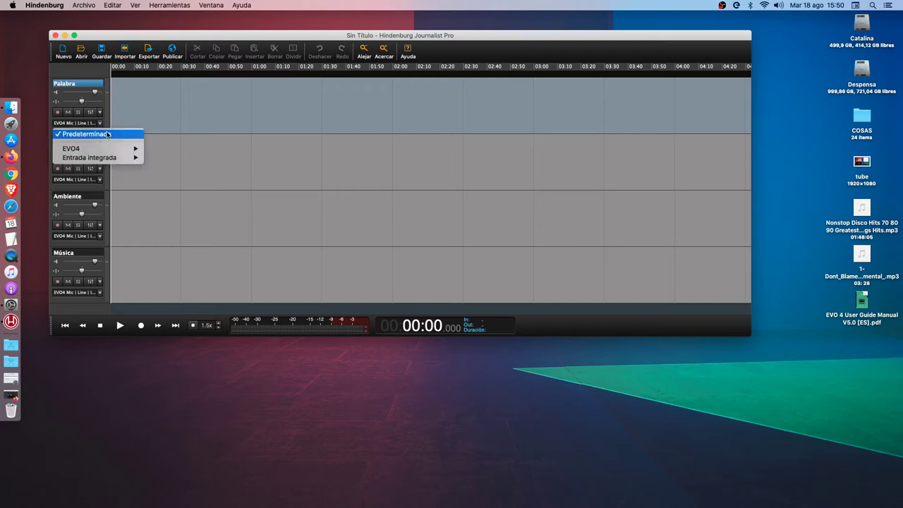
click(216, 389)
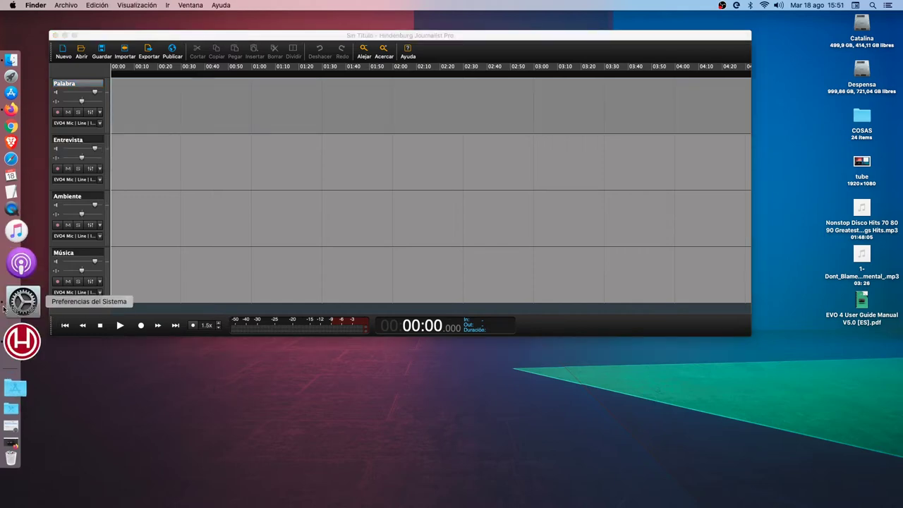
click(12, 303)
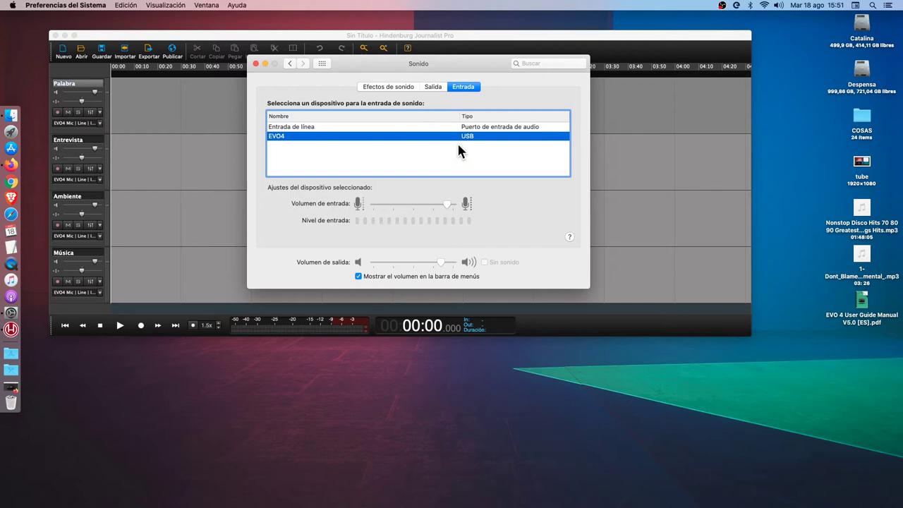
click(434, 87)
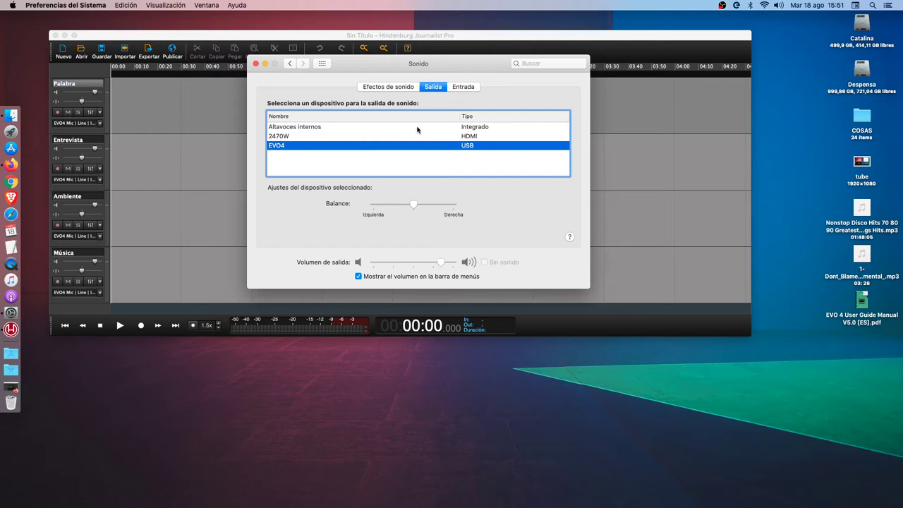
click(469, 88)
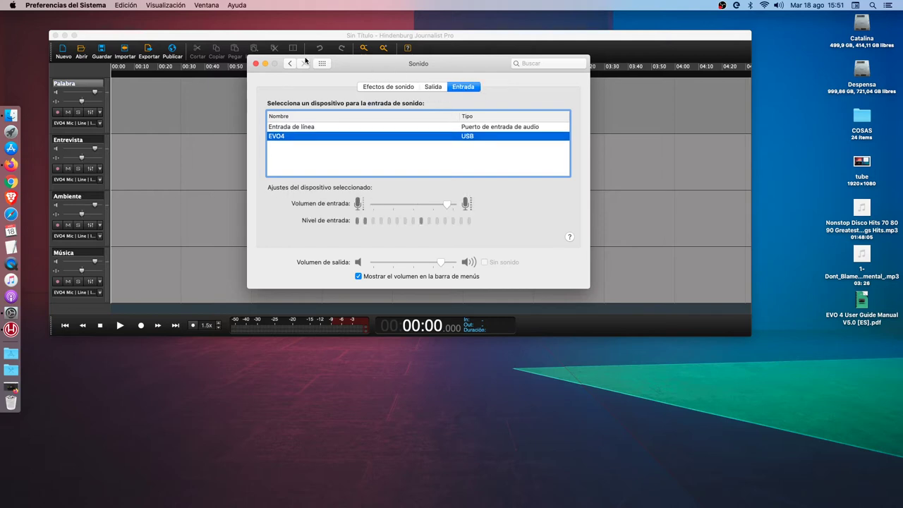
click(267, 64)
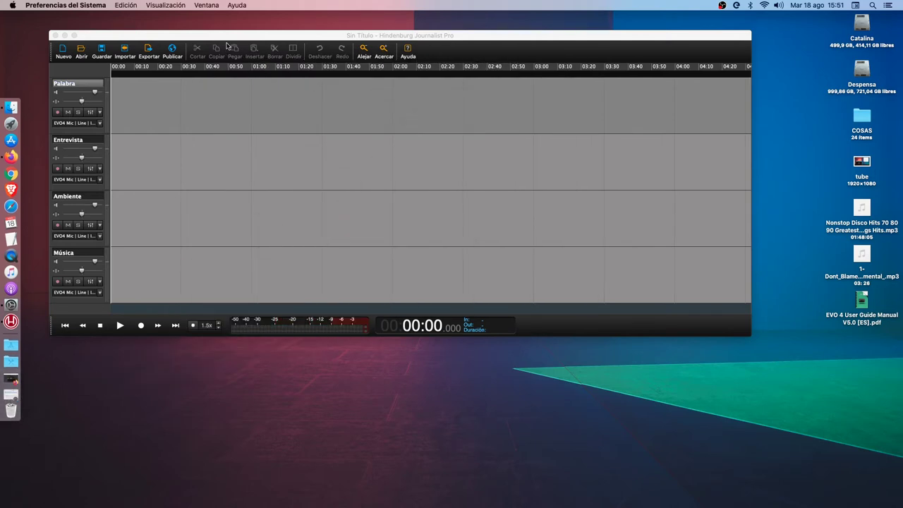
click(158, 100)
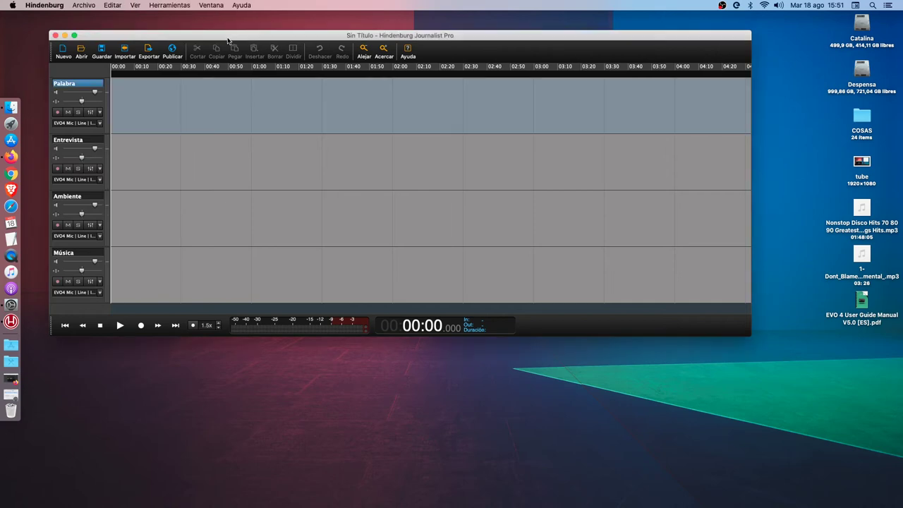
Step: Set the Entrevista track's input to the EVO4 stereo pair 3-4 (Loop-back 1 (L)/2 (R))
click(99, 124)
click(230, 36)
click(101, 179)
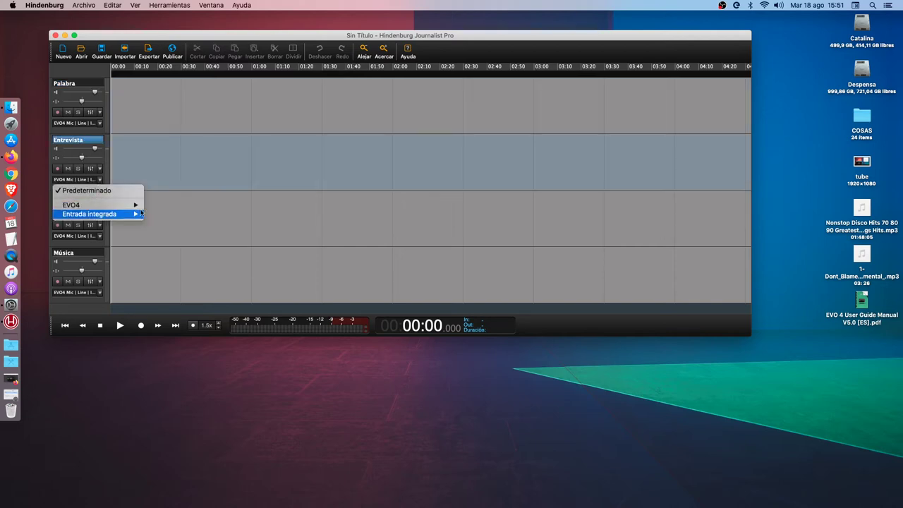
mouse_move(114, 206)
mouse_move(176, 215)
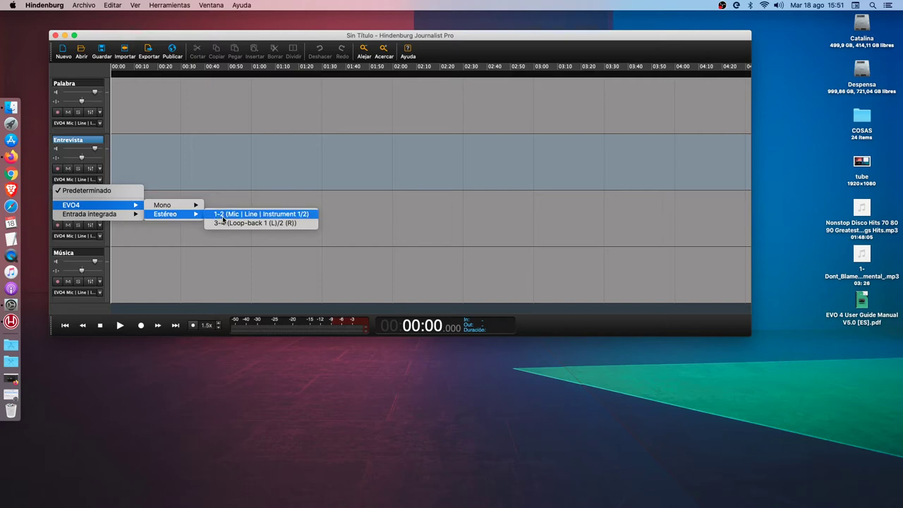
click(274, 223)
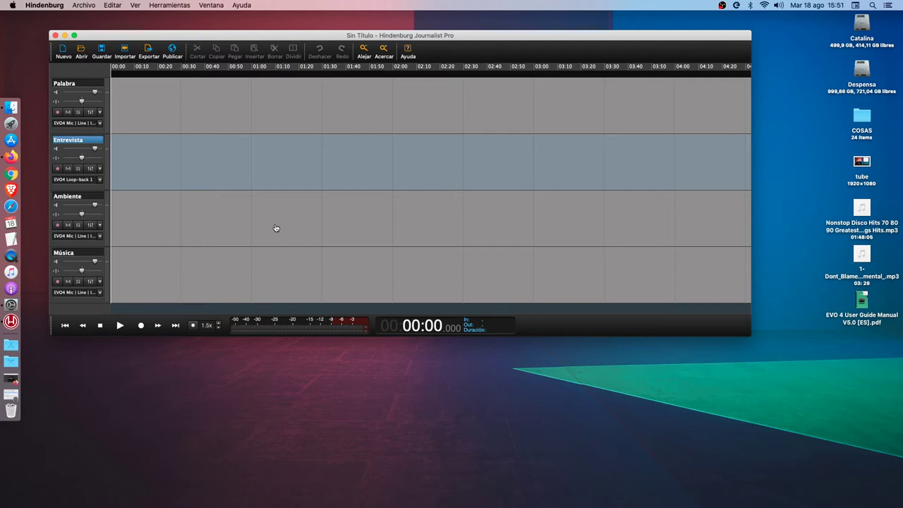
Step: Arm the Palabra track and record a voice clip of about 6 seconds
click(57, 112)
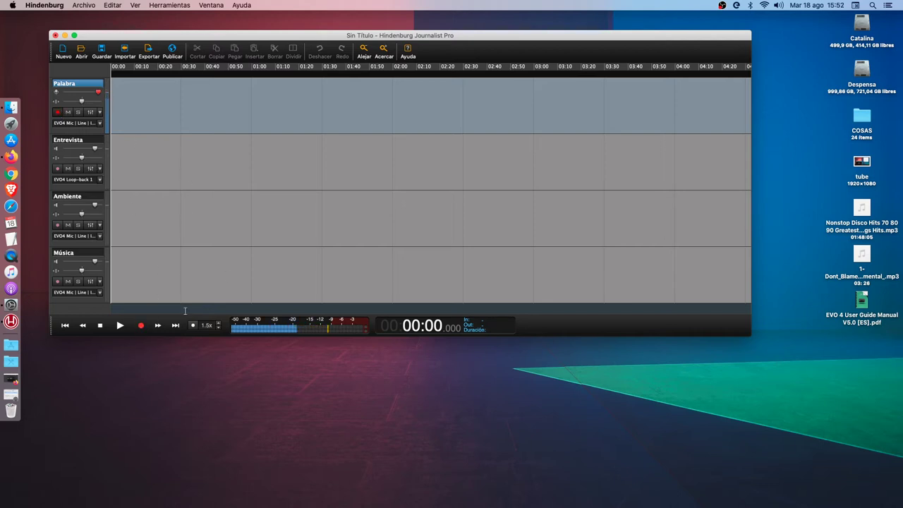
click(141, 325)
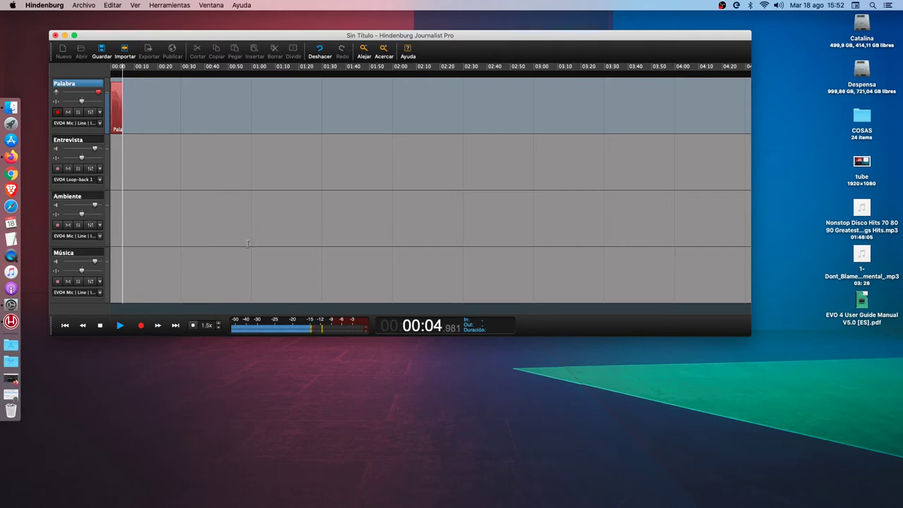
click(99, 326)
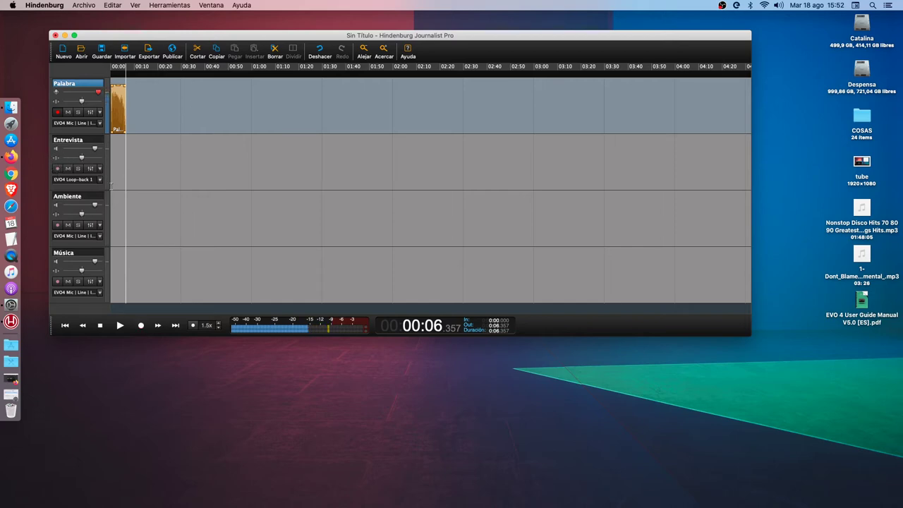
Step: Arm the Entrevista track for recording and briefly preview the "1-Dont_Blame" MP3 from the desktop to test the loop-back signal
click(59, 169)
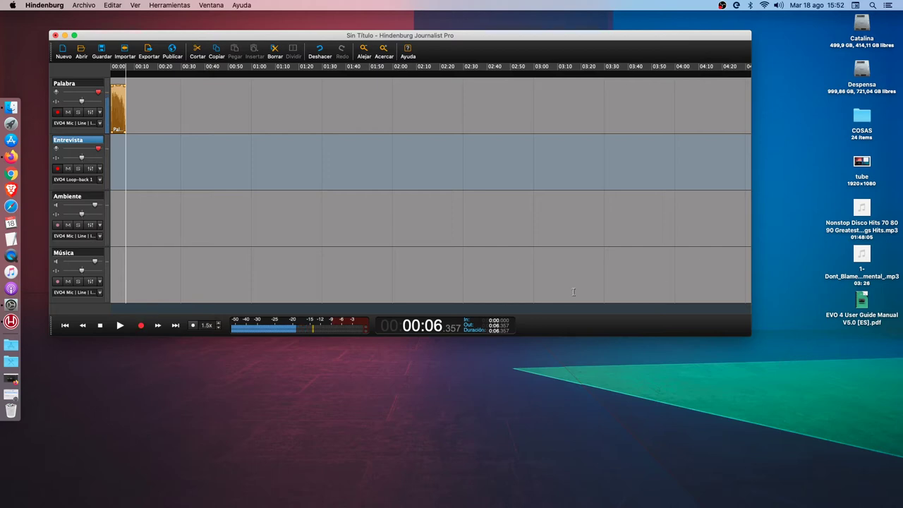
click(862, 255)
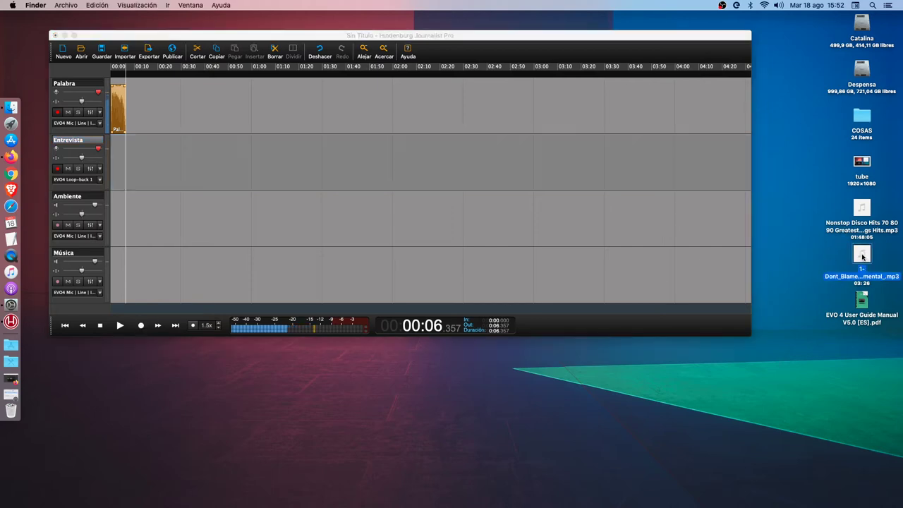
key(space)
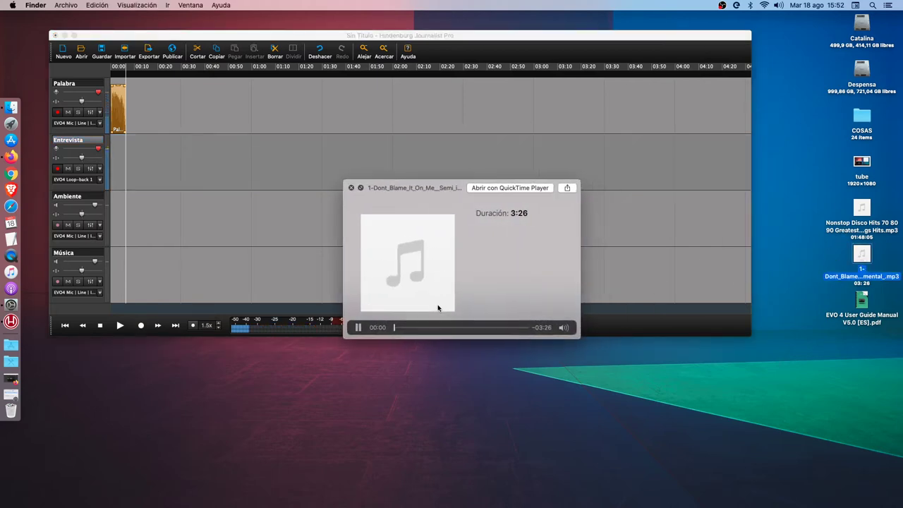
key(space)
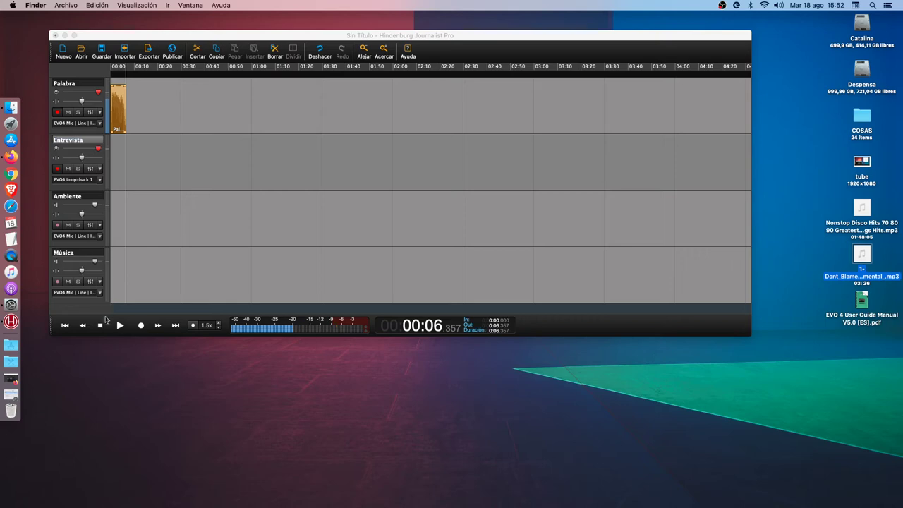
Step: Record about 26 seconds on the armed Palabra and Entrevista tracks, briefly previewing the "1-Dont_Blame" MP3 from the desktop while recording
click(141, 325)
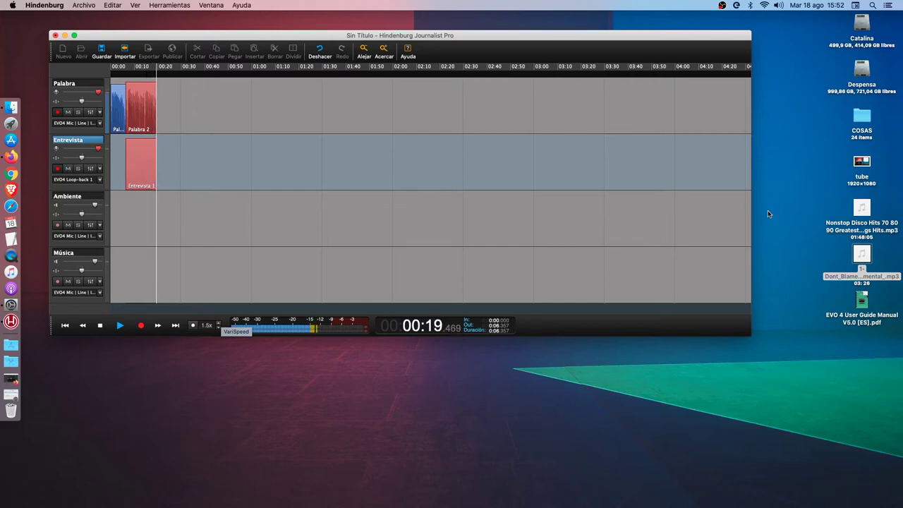
click(855, 255)
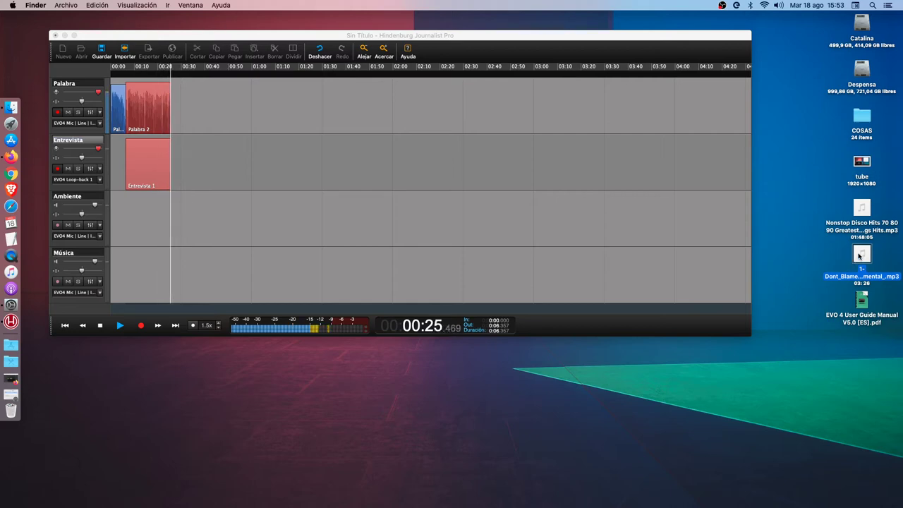
key(space)
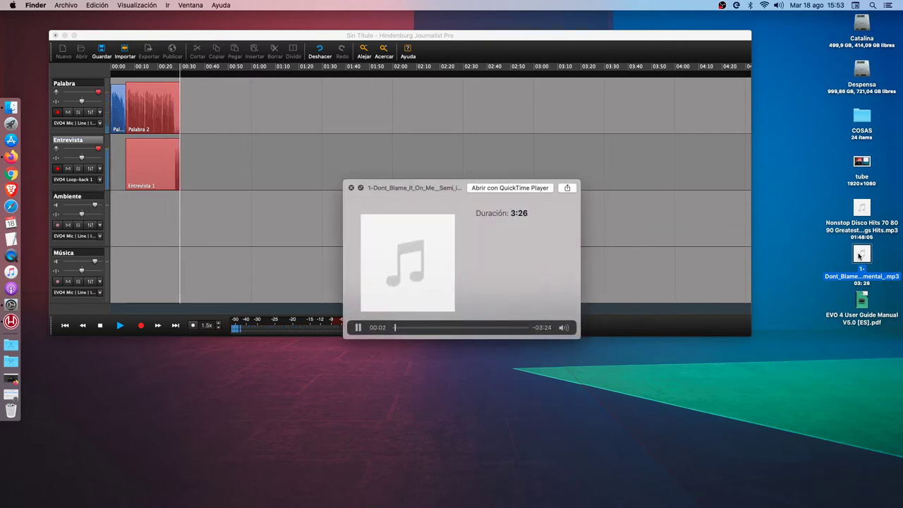
key(space)
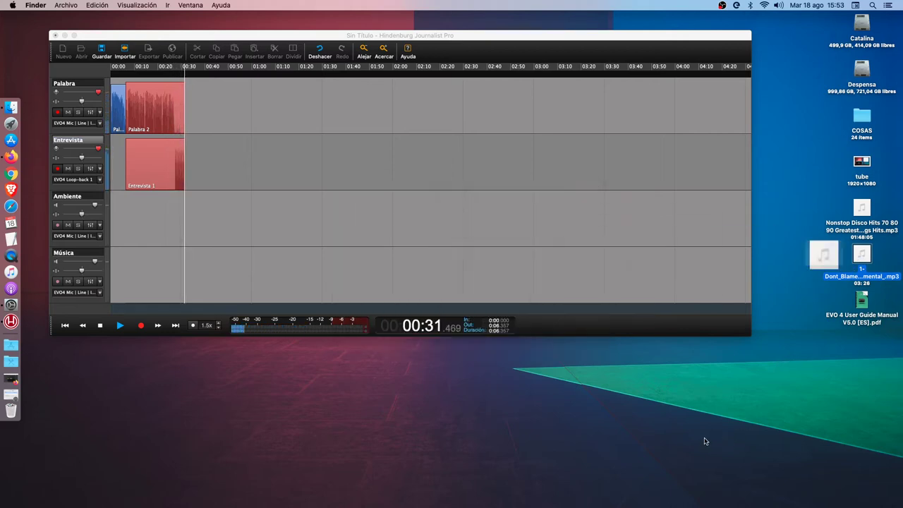
click(100, 325)
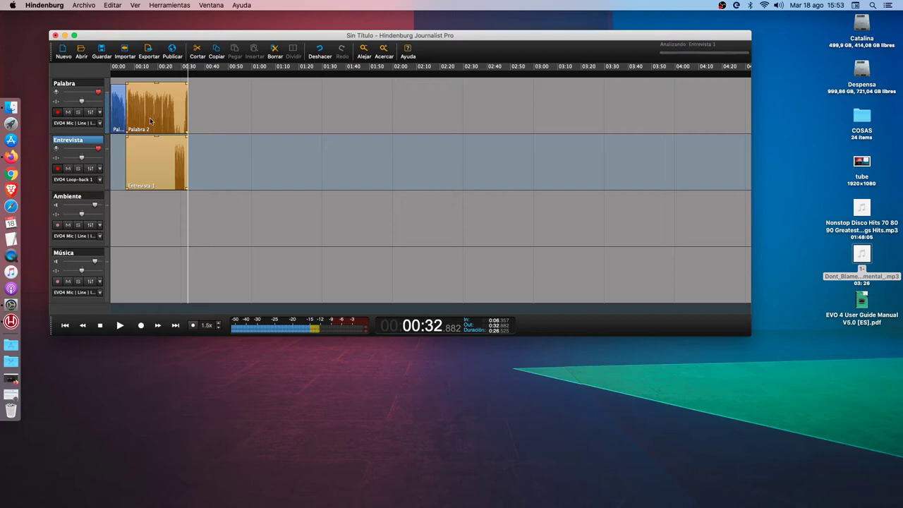
Step: Check the Entrevista track's input assignment among the EVO4 stereo pairs, leaving the selection as it is
click(100, 180)
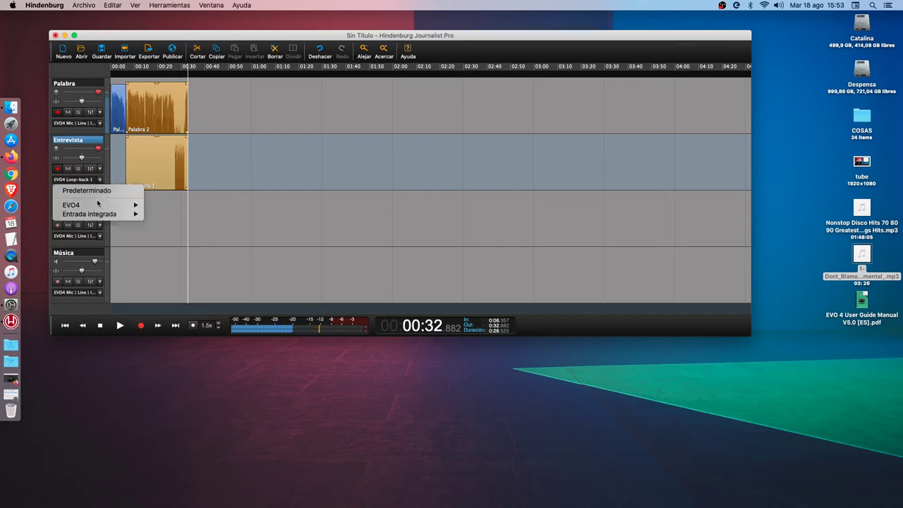
mouse_move(99, 205)
mouse_move(170, 214)
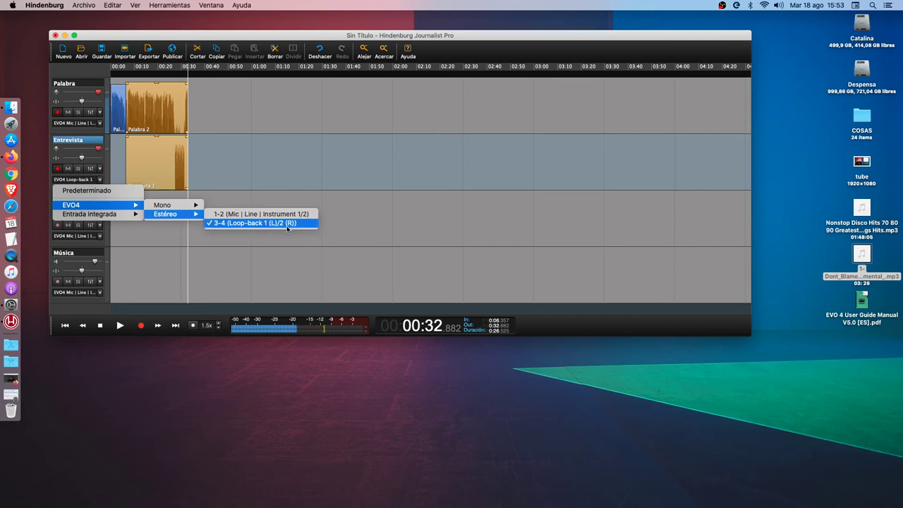
click(326, 40)
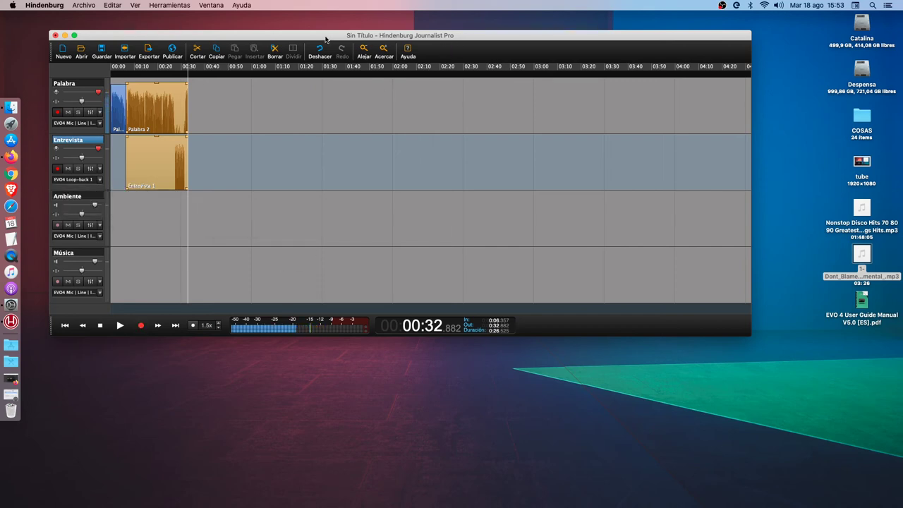
Step: Play back the recorded clips from the 25-second mark and stop at about 30 seconds
click(169, 67)
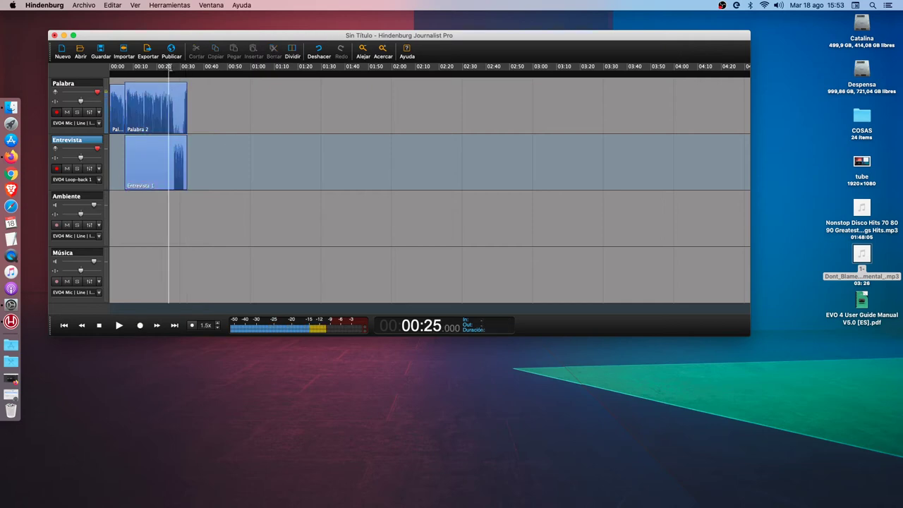
key(space)
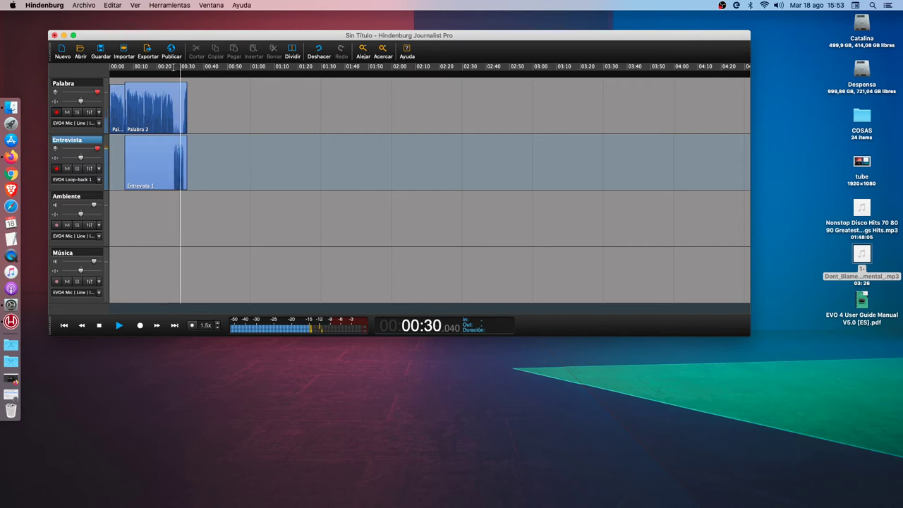
key(super+r)
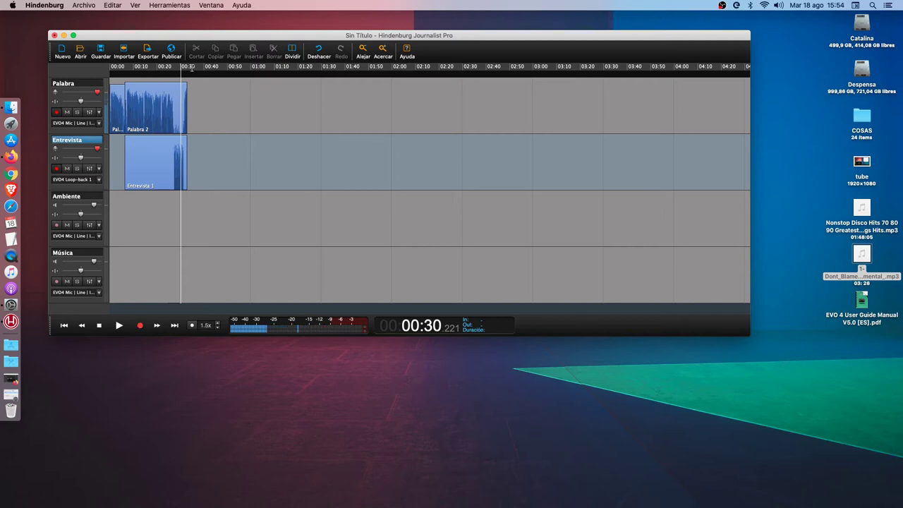
Step: Quit Hindenburg without saving the untitled session
click(44, 5)
click(63, 102)
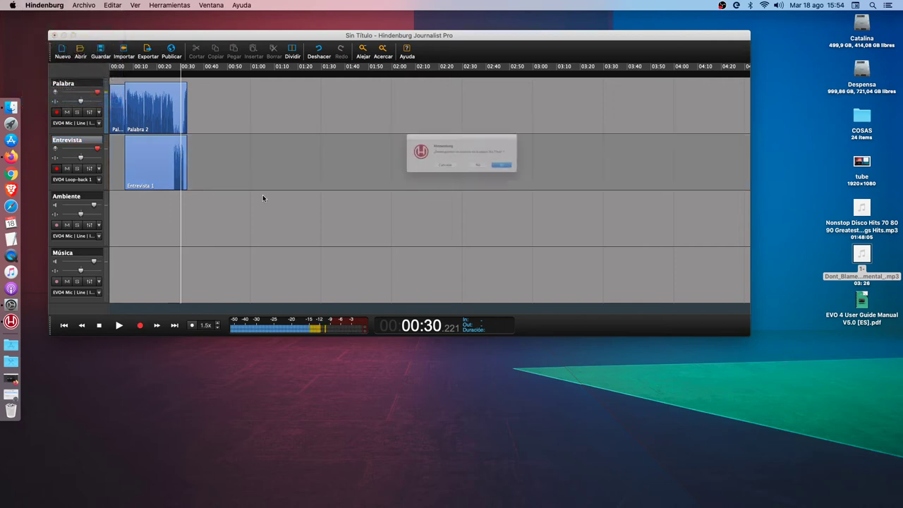
click(492, 176)
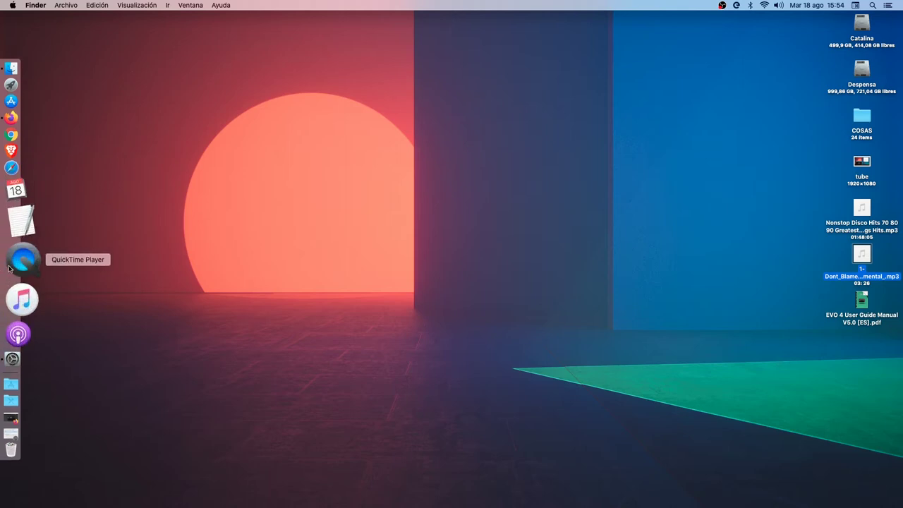
Step: Bring up the OBS window to view its Mic/Aux audio mixer, and minimise it again
click(323, 224)
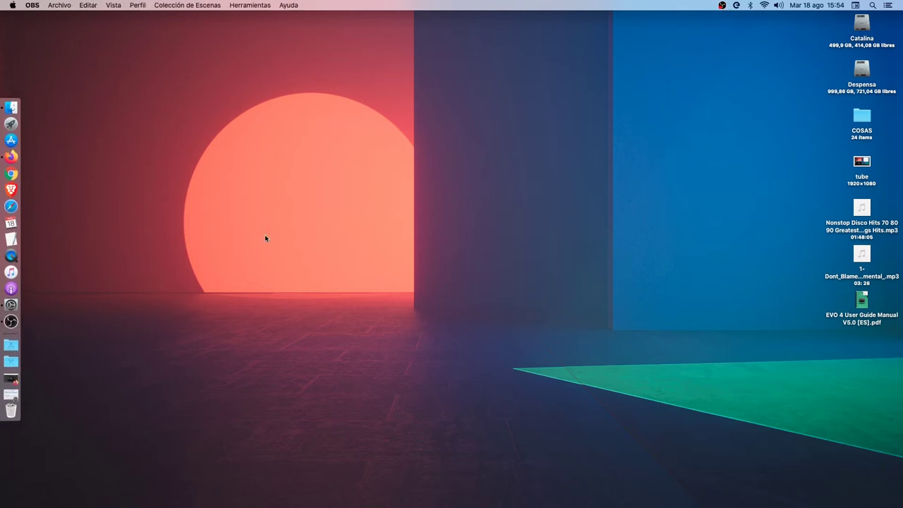
click(17, 321)
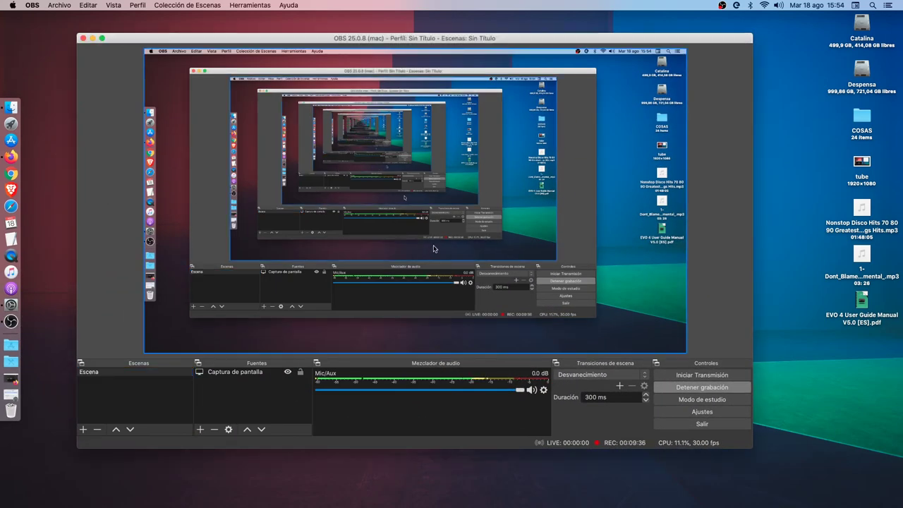
click(92, 38)
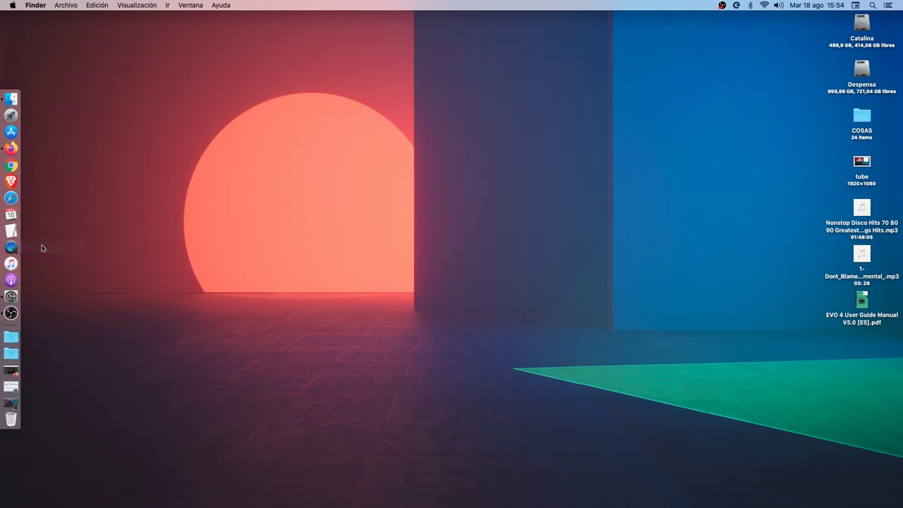
Step: Start a new screen recording in QuickTime Player, review its microphone options, and set the save location to Escritorio
click(19, 247)
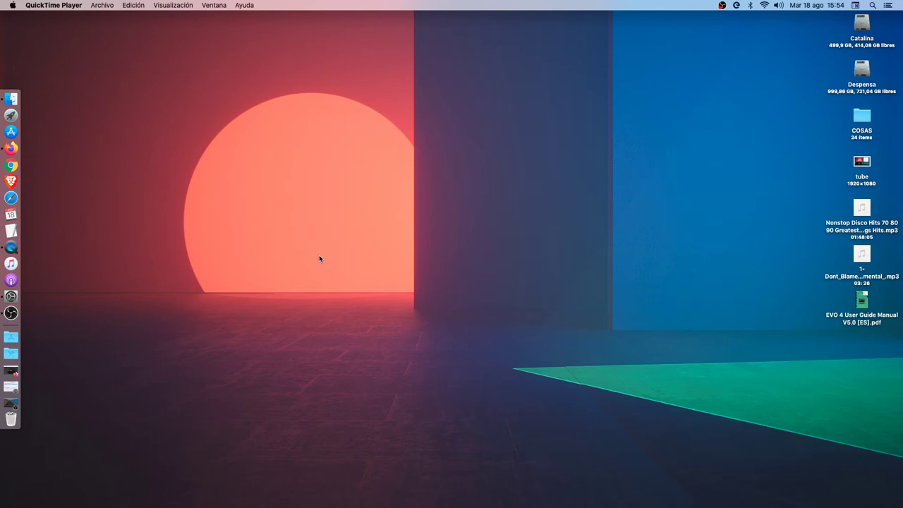
click(102, 7)
click(138, 34)
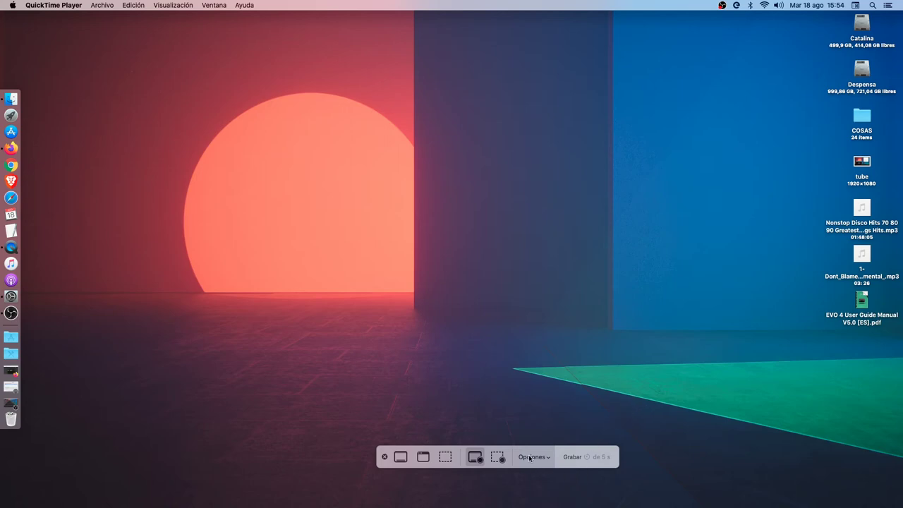
click(533, 457)
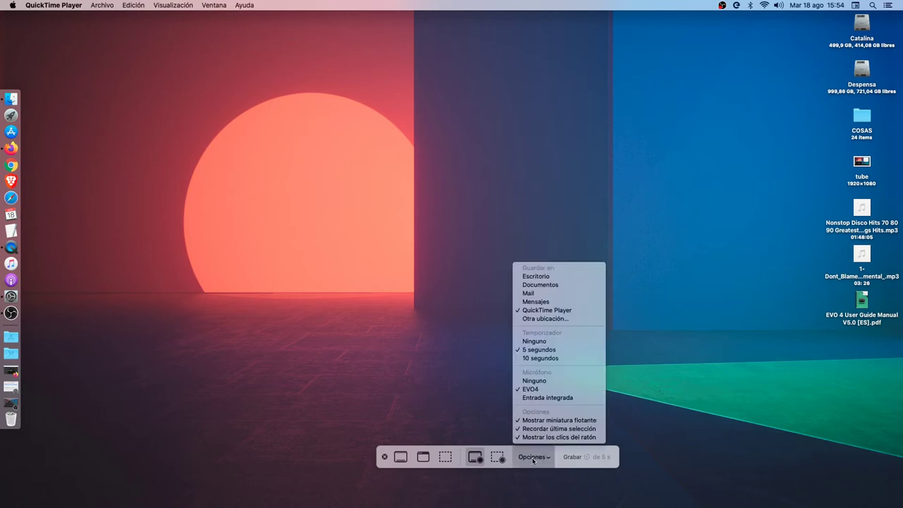
click(555, 389)
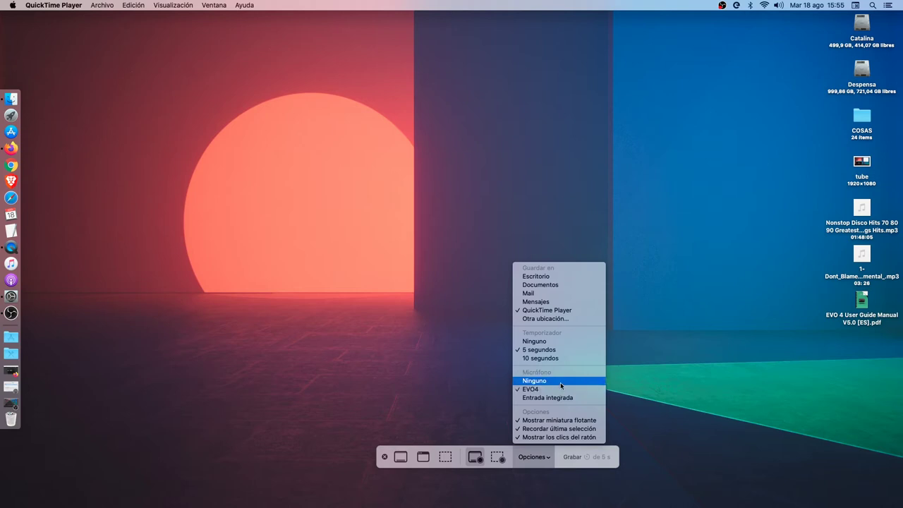
click(561, 277)
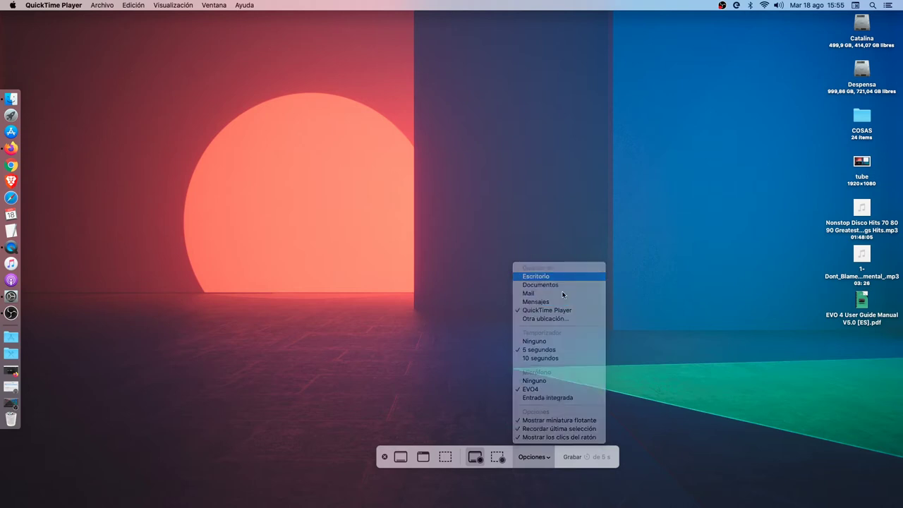
Step: Check the EVO4 microphone option in the screen-recording settings, and close the recording controls without recording
click(530, 458)
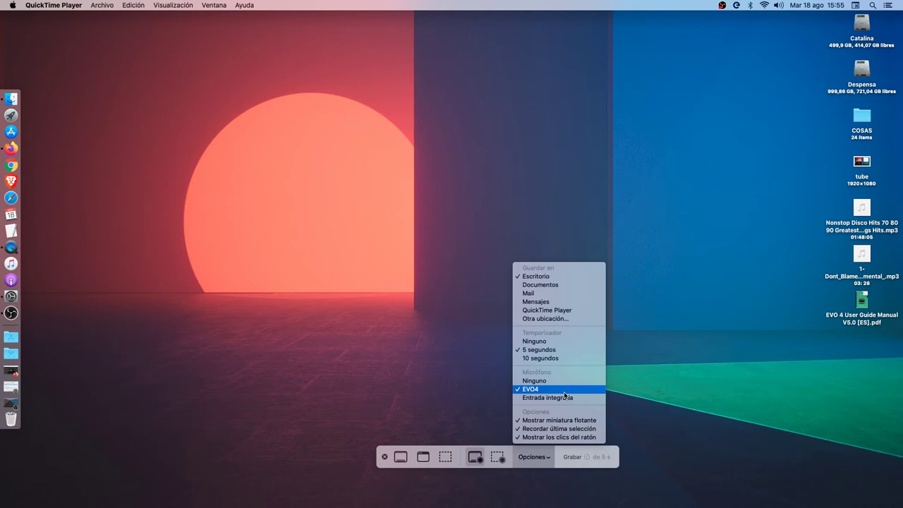
click(485, 142)
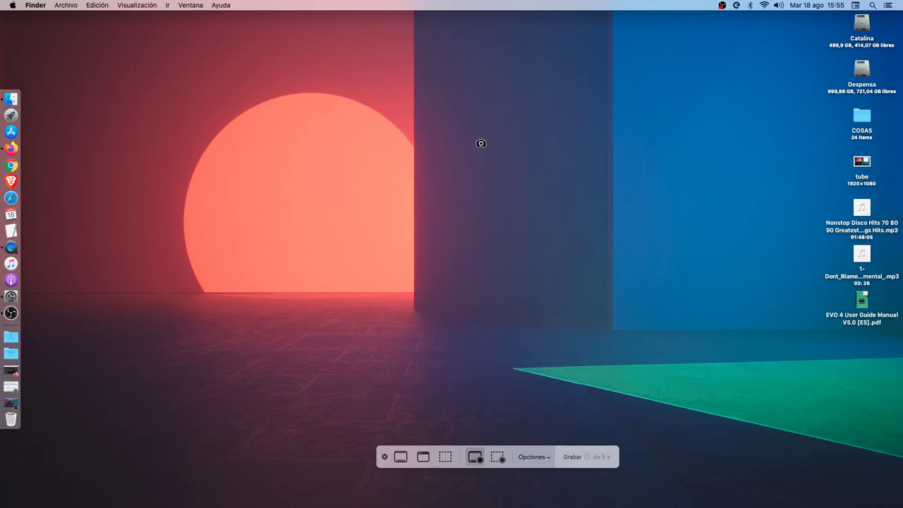
click(385, 457)
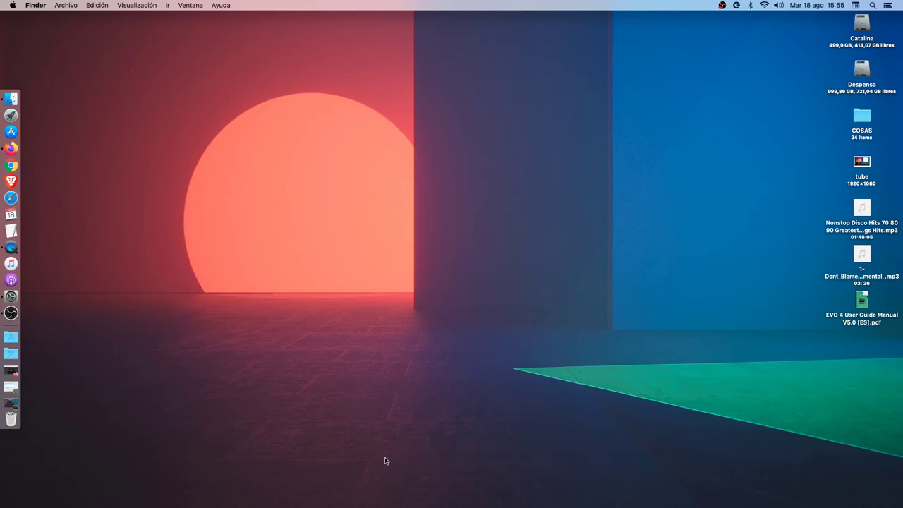
Step: Open the EVO Loop-back Mixer to view its microphone, main output and loopback channels, and close it
click(737, 8)
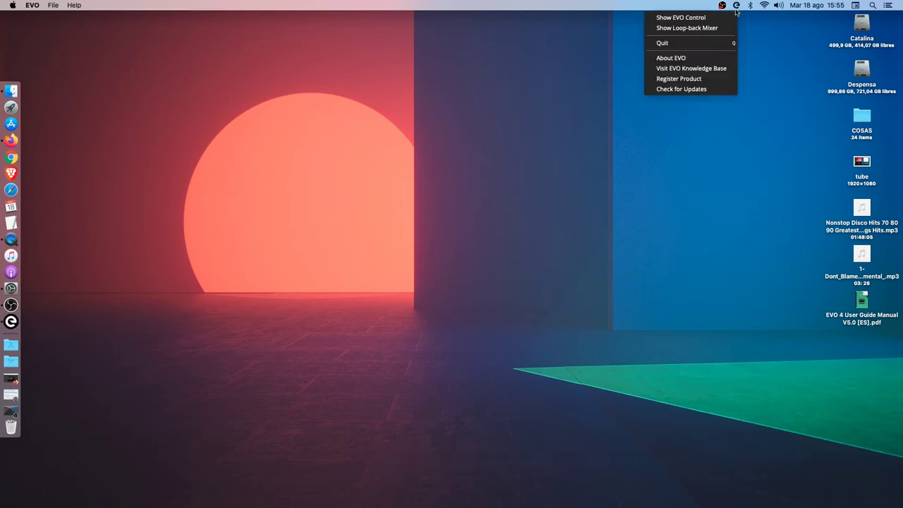
click(703, 28)
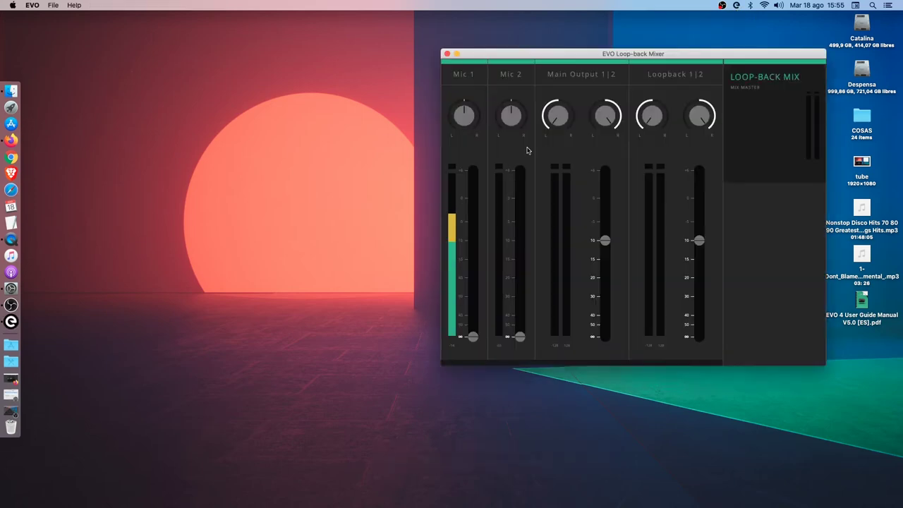
click(446, 55)
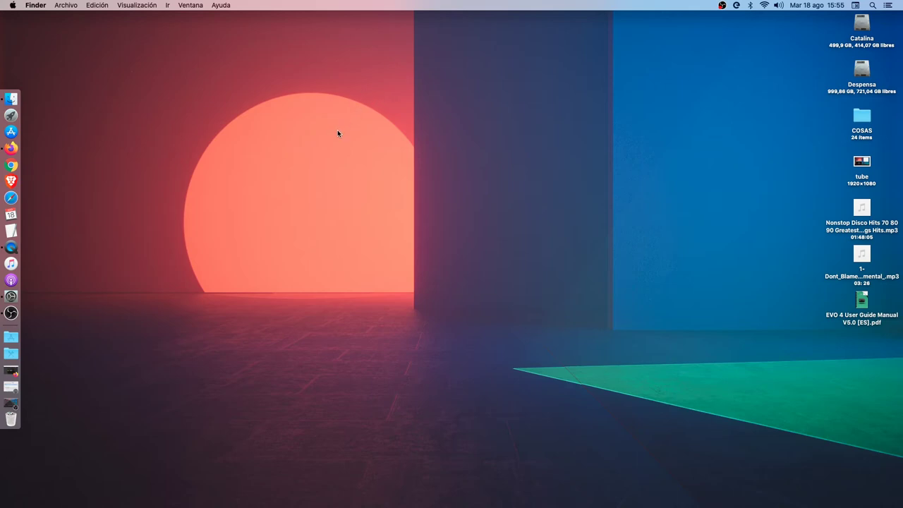
Step: Launch SoundSource from the Applications folder
click(11, 337)
scroll(319, 347, down, 5)
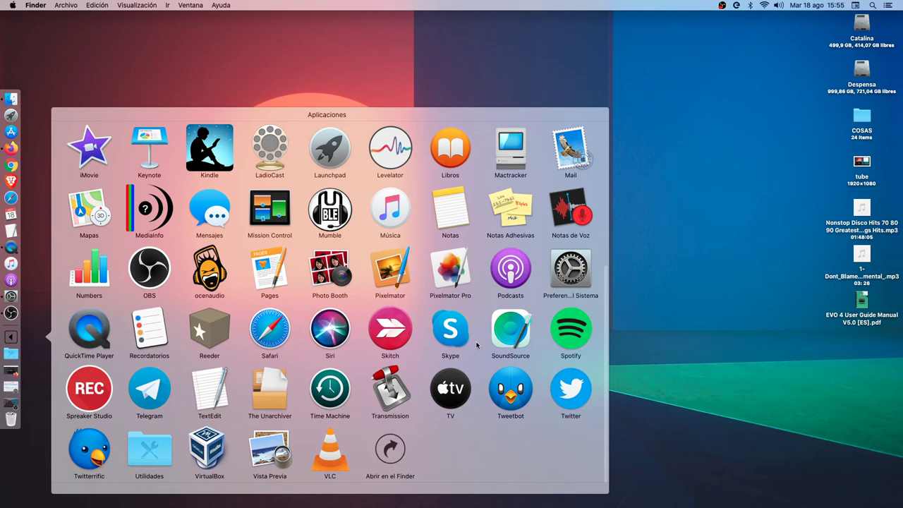
click(508, 333)
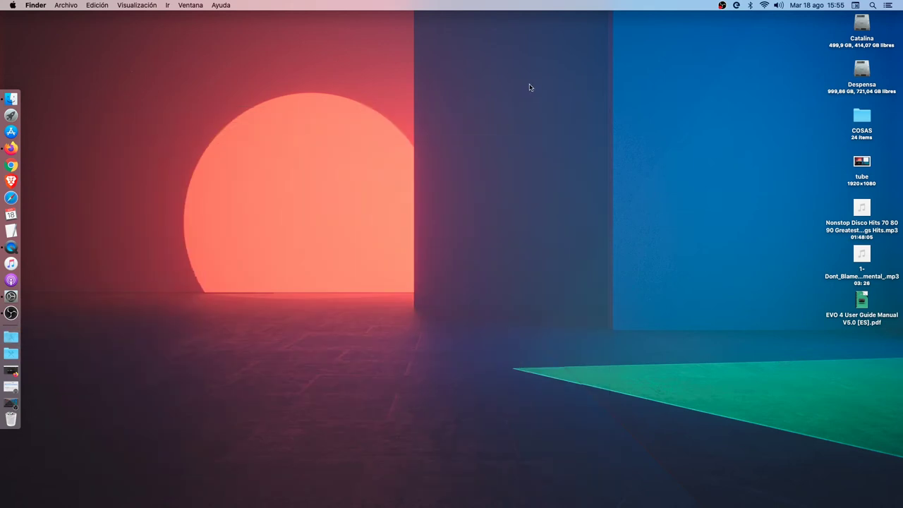
Step: Switch to Firefox, view Rogue Amoeba's SoundSource page, and return to the company's home page to examine its Loopback and SoundSource app listings
click(21, 151)
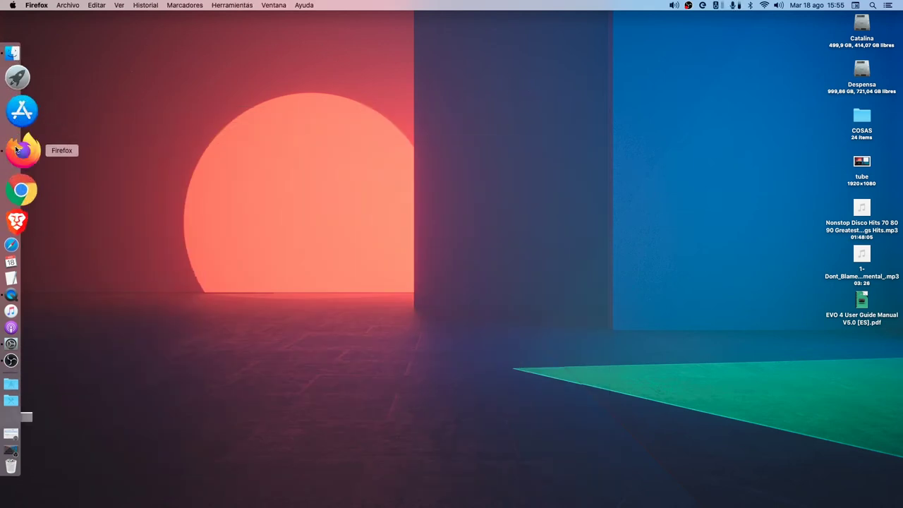
click(249, 45)
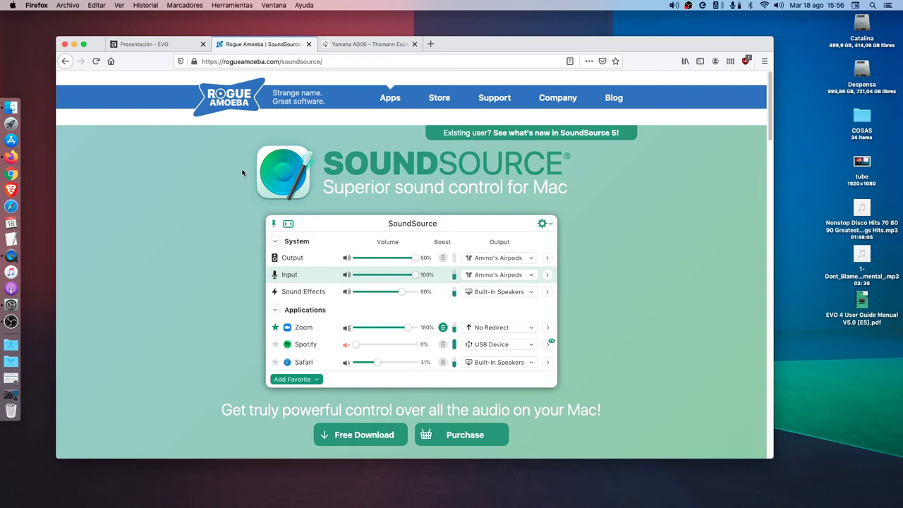
click(65, 62)
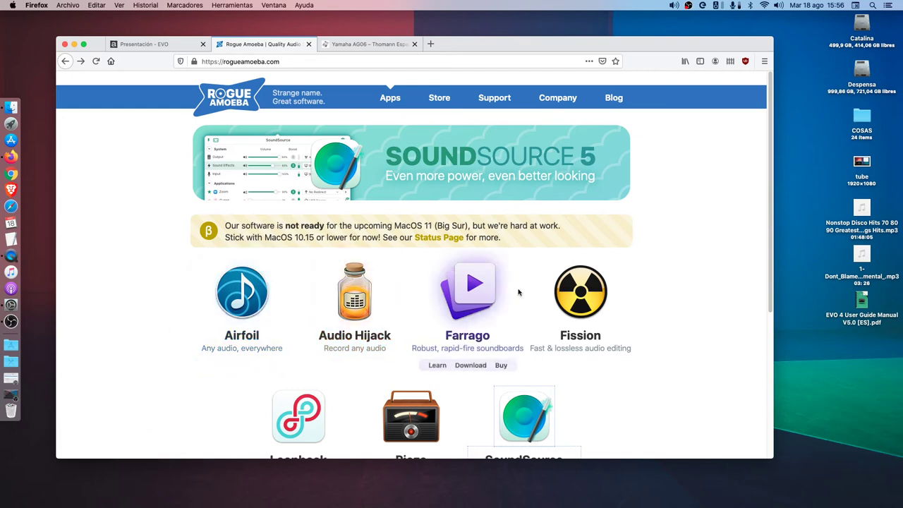
scroll(631, 305, down, 3)
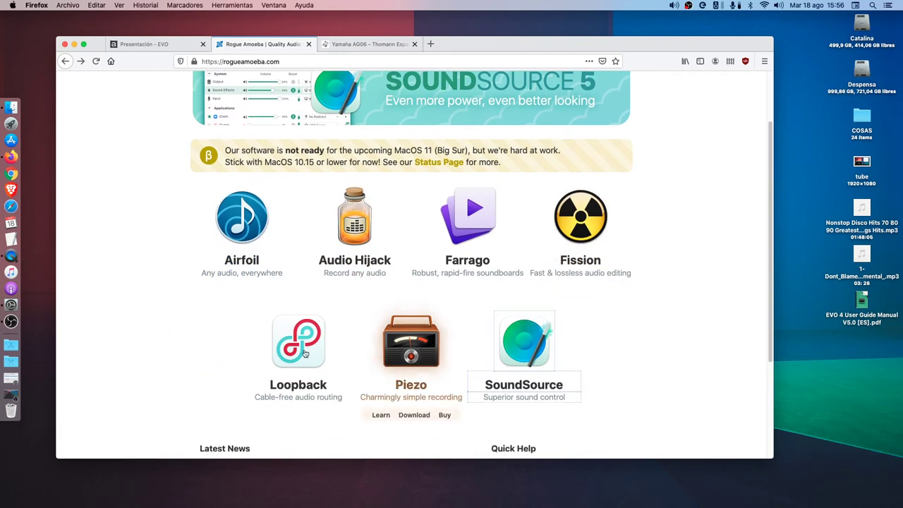
scroll(303, 360, down, 5)
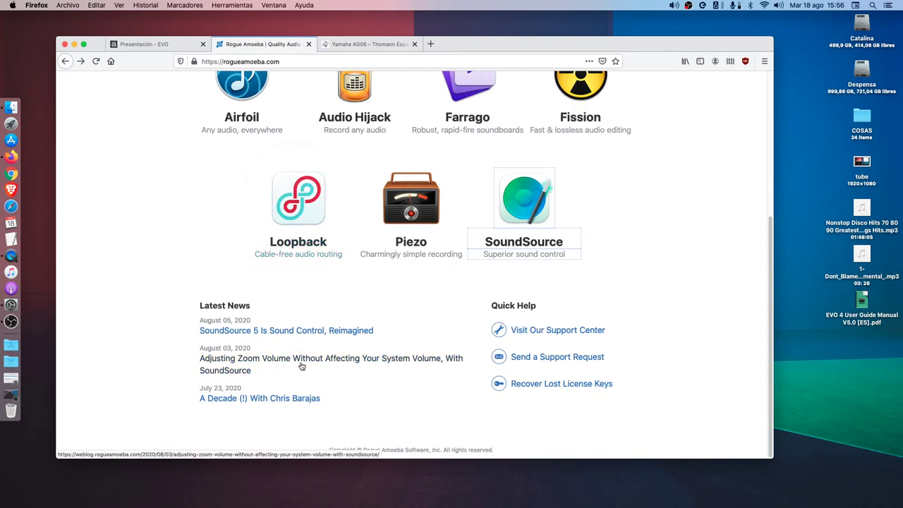
click(531, 221)
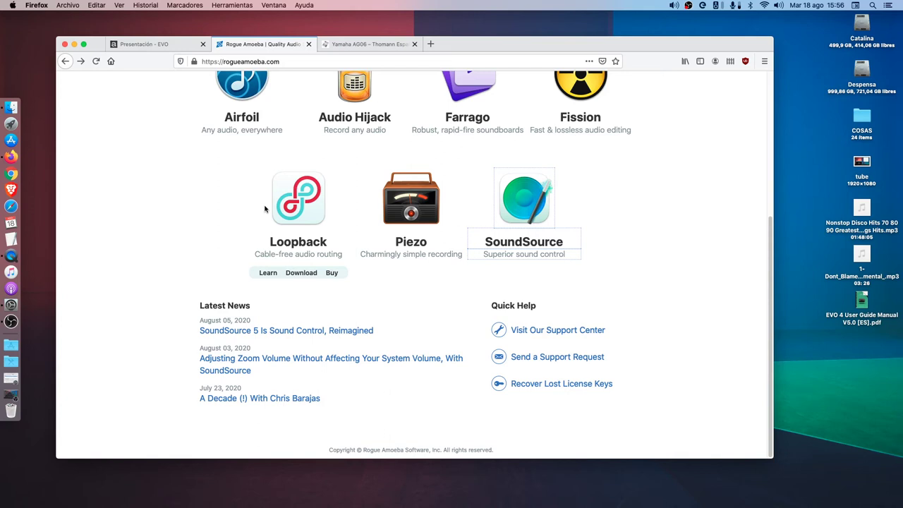
Step: Open Rogue Amoeba's SoundSource page, examine its features and purchase details, and minimize the browser window
click(526, 196)
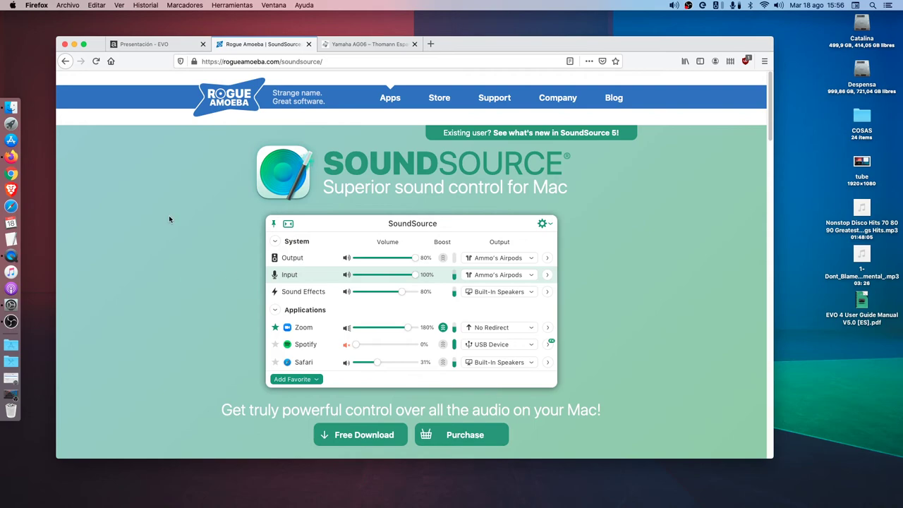
scroll(218, 282, down, 10)
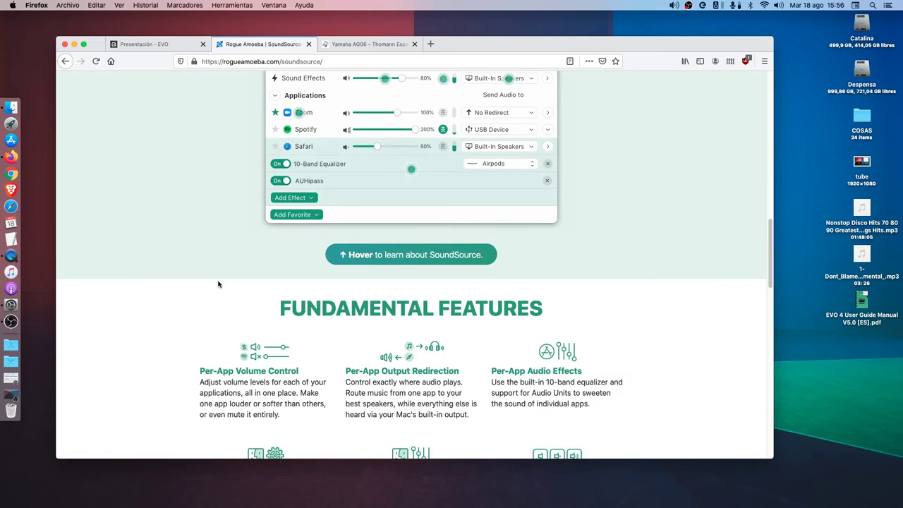
scroll(218, 284, down, 5)
scroll(218, 284, down, 5)
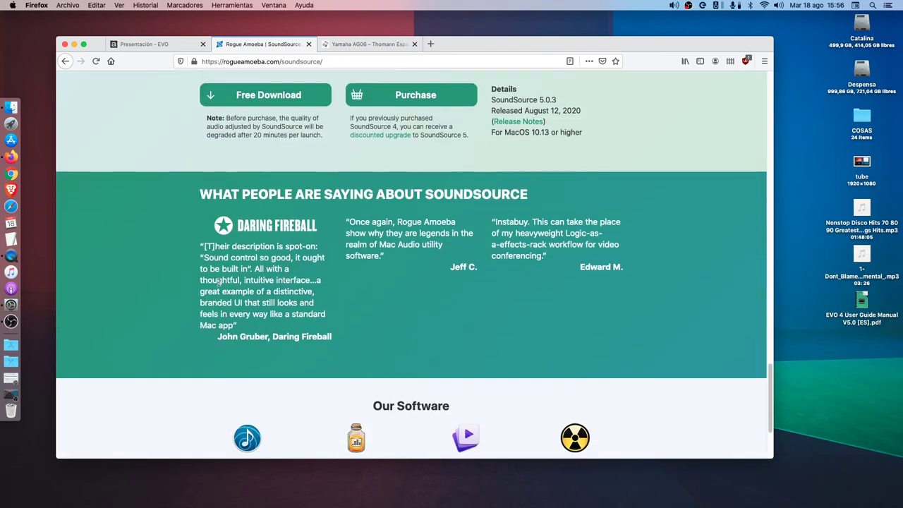
scroll(218, 284, up, 15)
scroll(219, 285, up, 15)
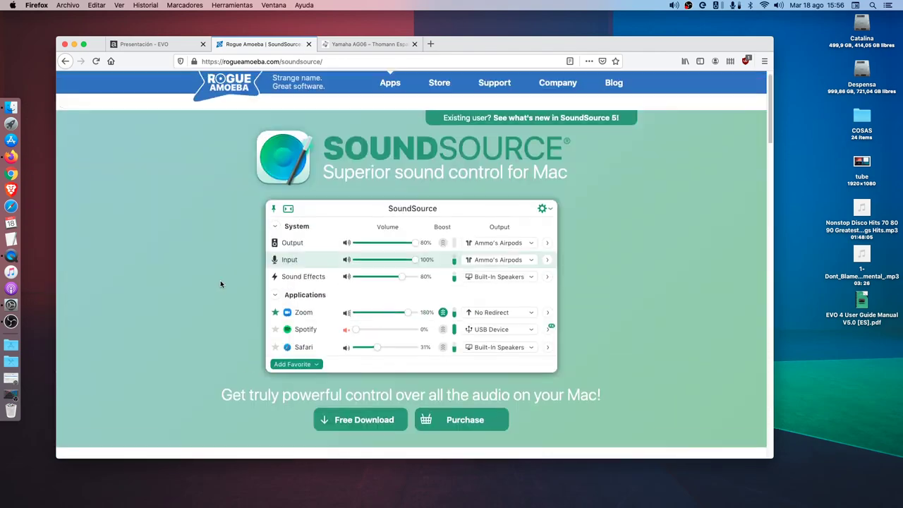
click(74, 44)
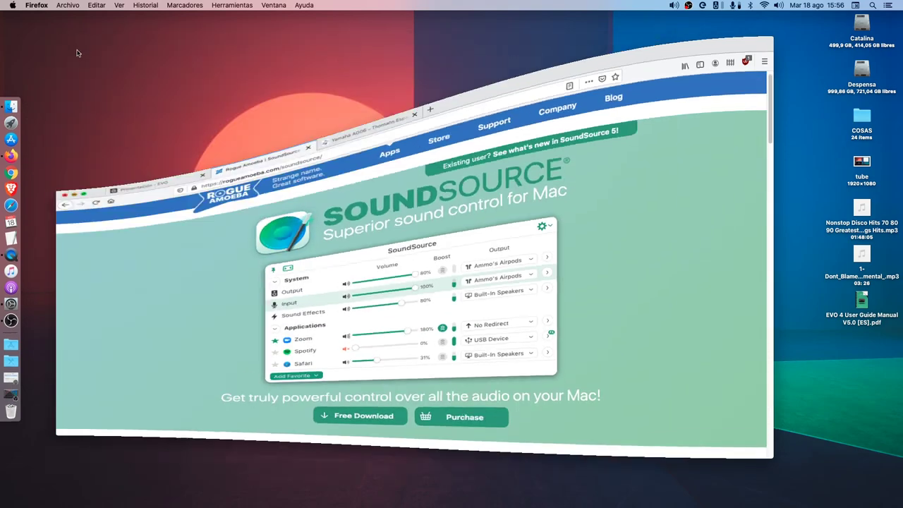
Step: View the system and application routing in SoundSource, and check the Mic/Aux level in OBS before minimizing it
click(674, 5)
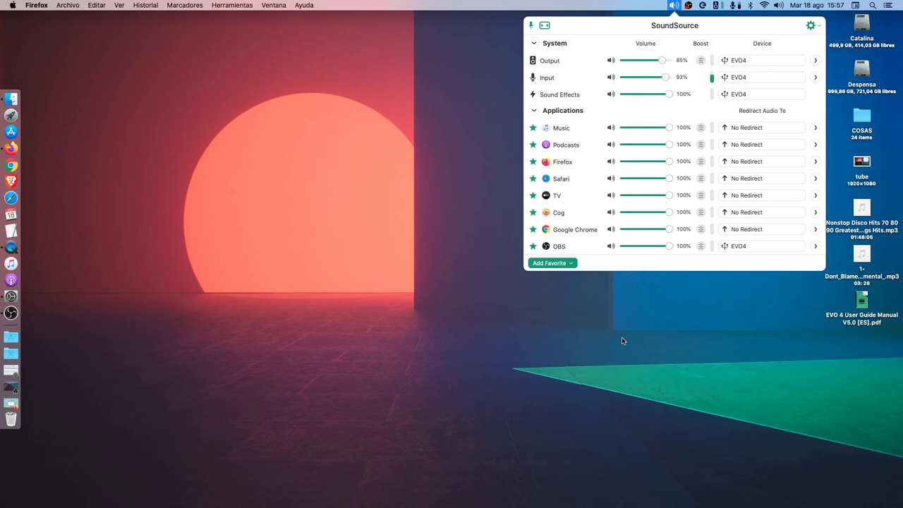
click(341, 312)
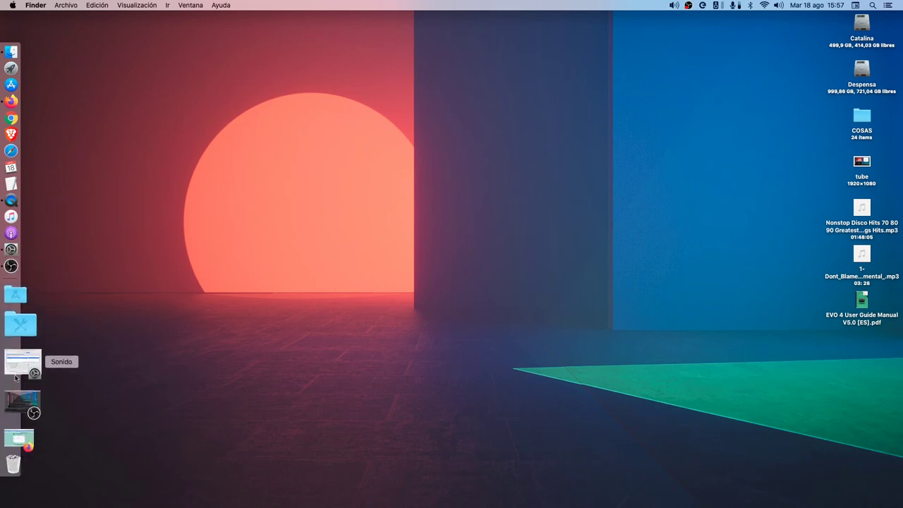
click(14, 386)
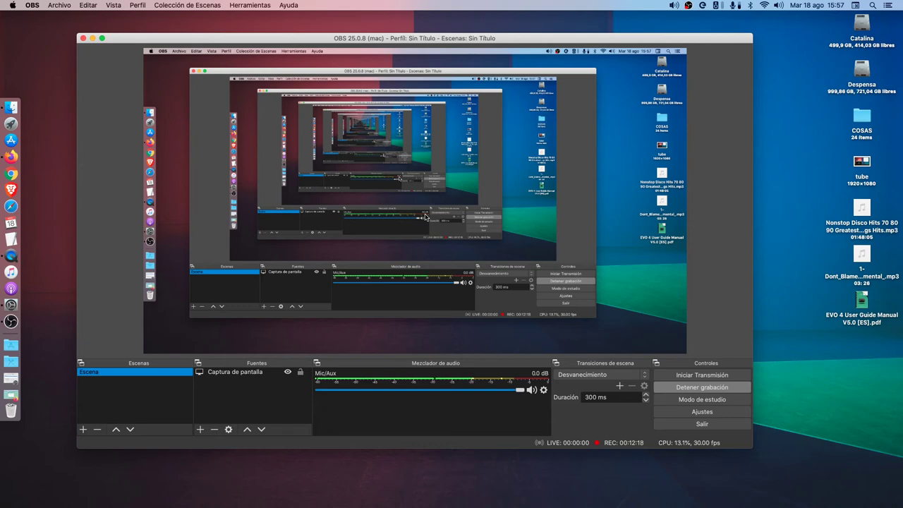
click(93, 39)
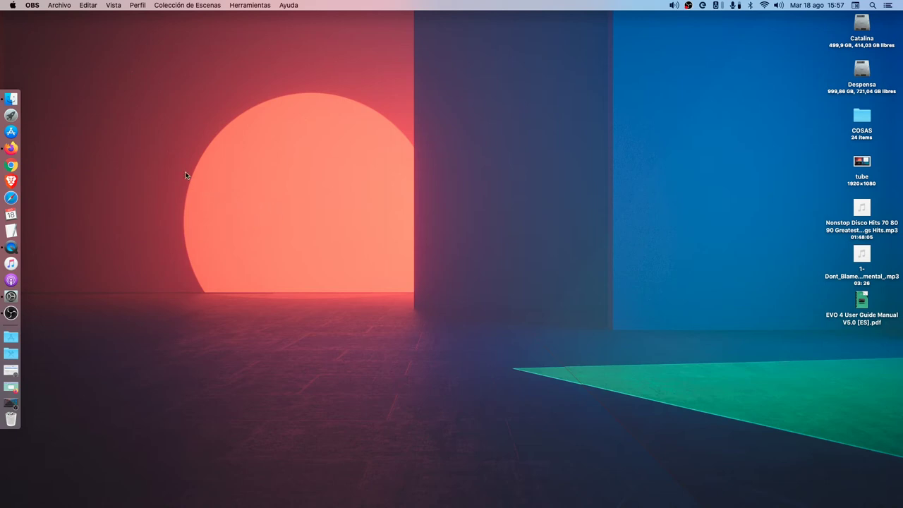
Step: Add QuickTime Player from the Applications folder to SoundSource's favourites, and set its audio redirect to No Redirect
click(671, 6)
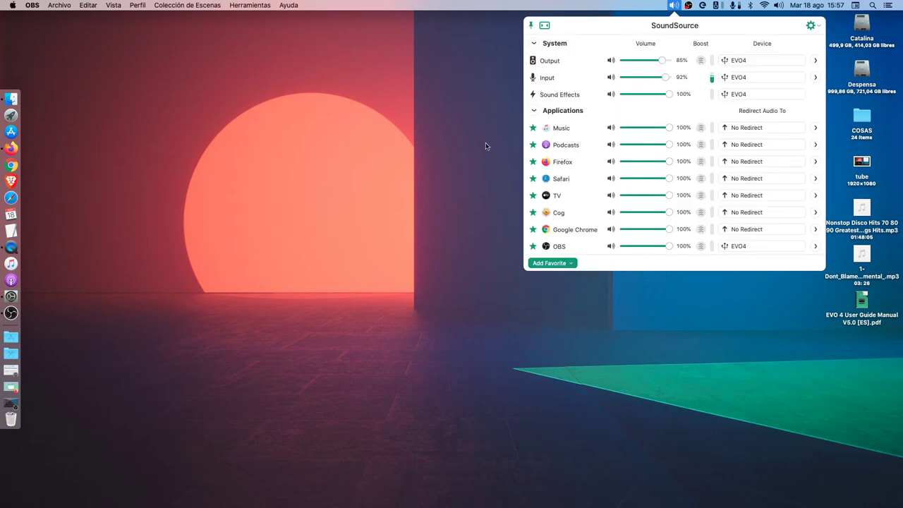
click(549, 265)
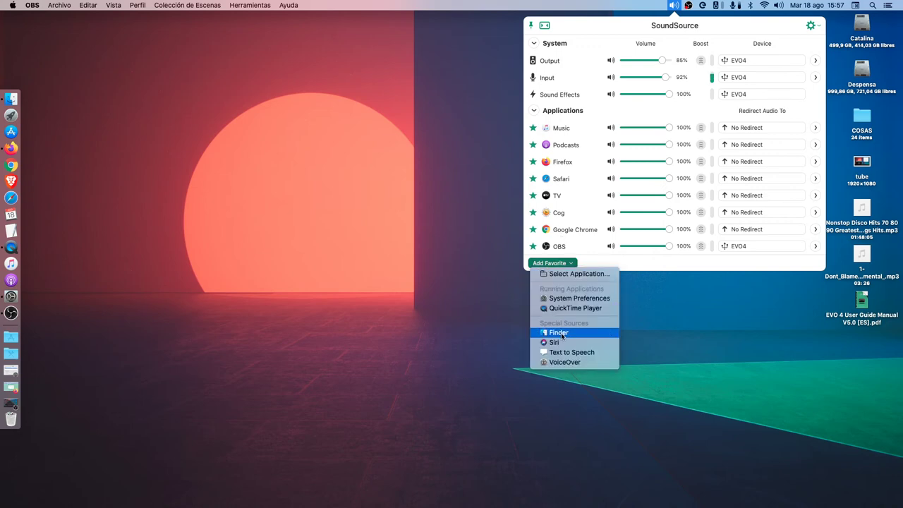
click(571, 276)
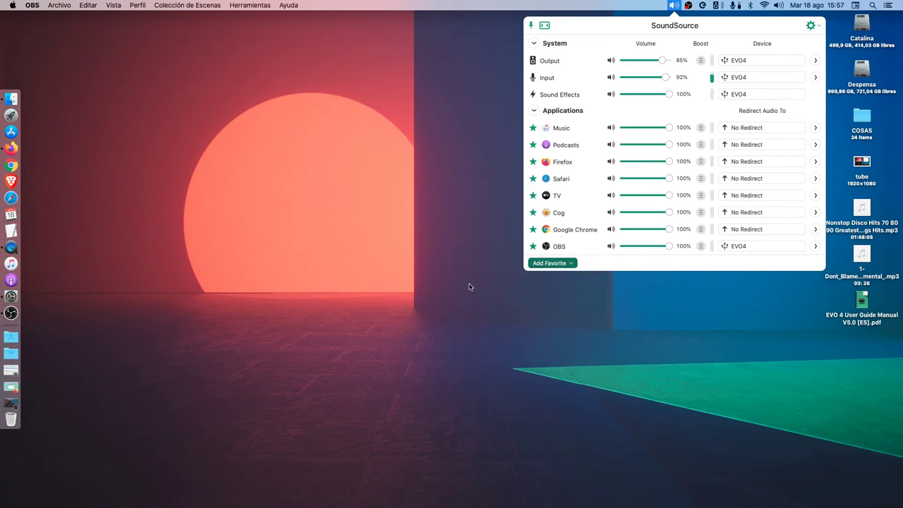
scroll(544, 225, down, 5)
scroll(544, 224, down, 10)
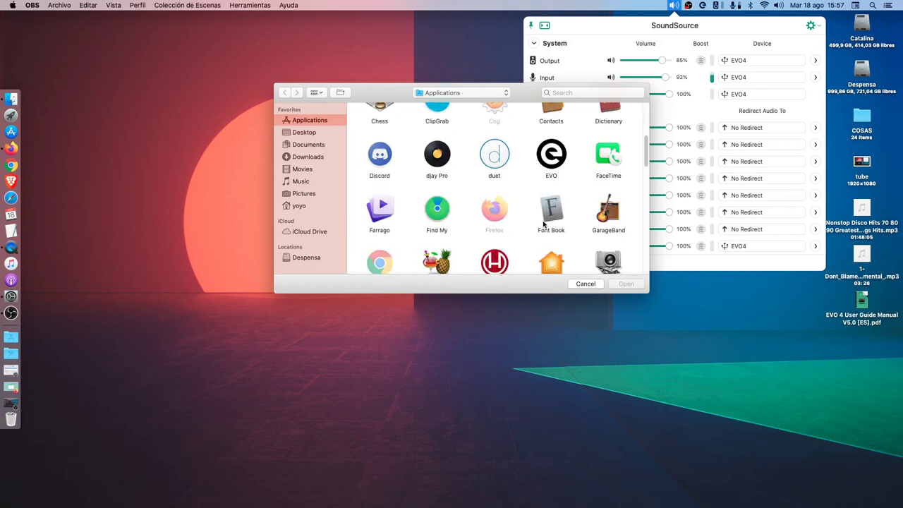
scroll(544, 225, down, 5)
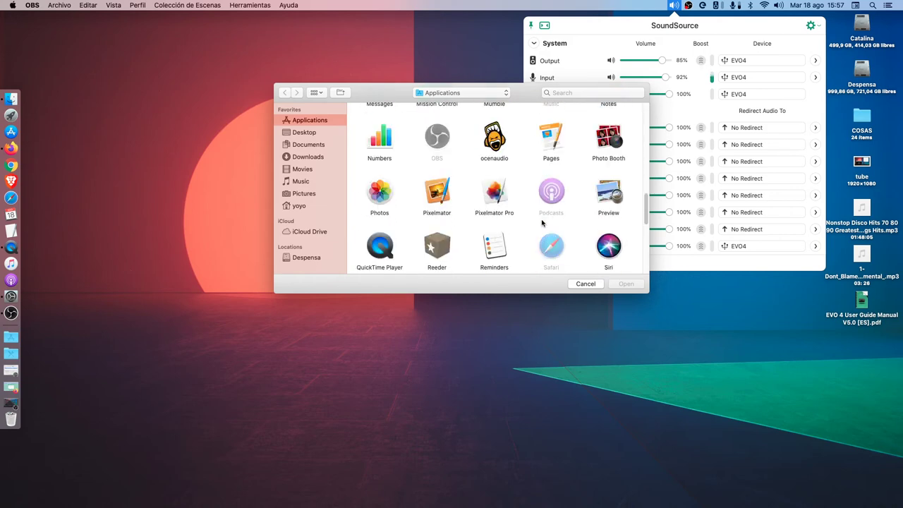
click(385, 208)
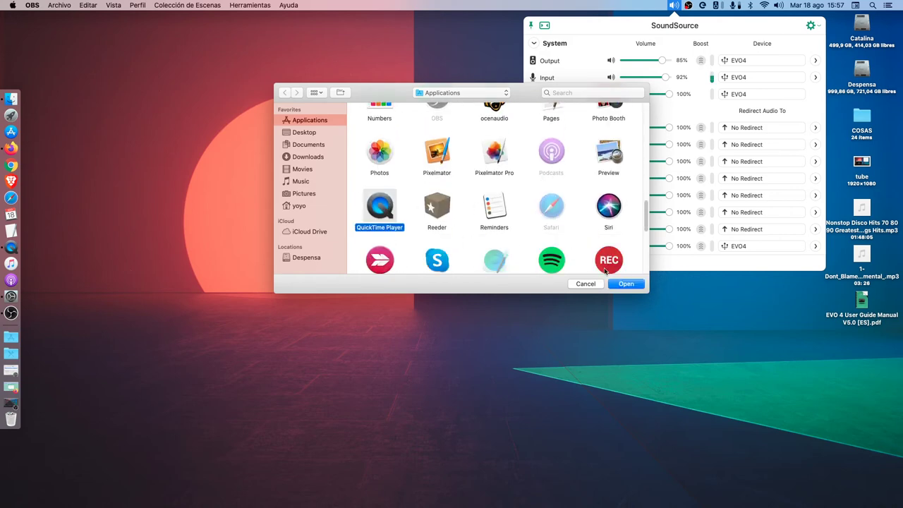
click(626, 284)
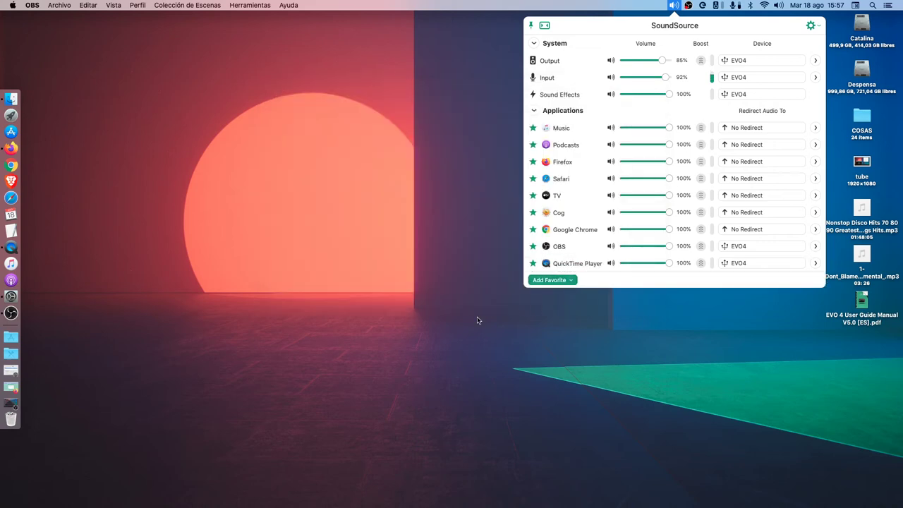
click(745, 263)
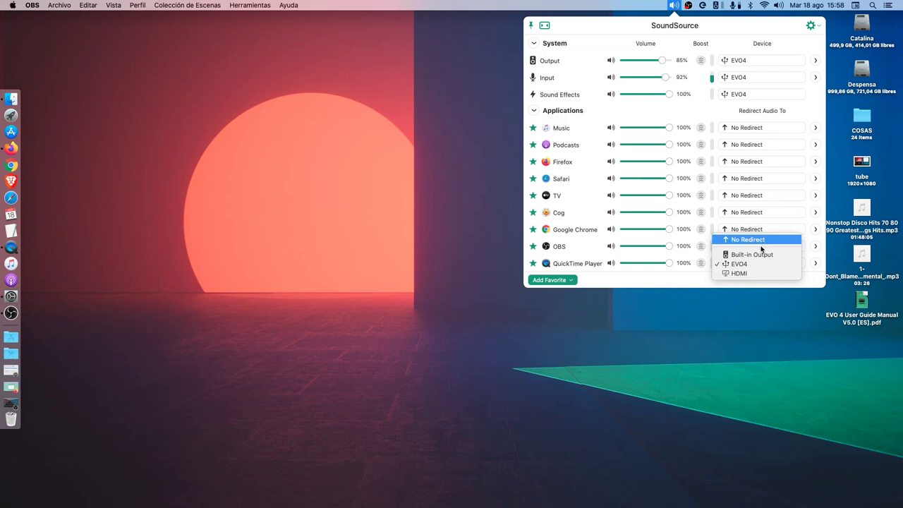
click(761, 240)
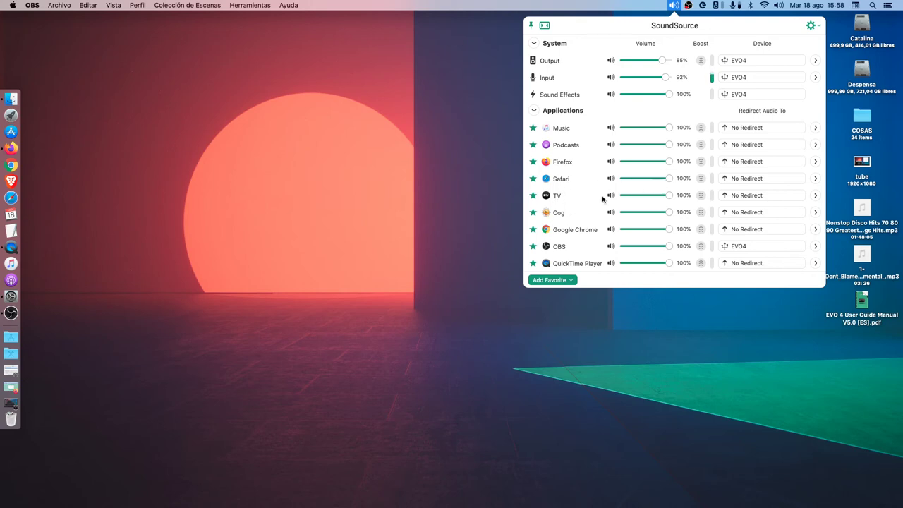
Step: Expand Safari's effects to view Volume Overdrive and the 10-Band Equalizer presets, and collapse them without changes
click(815, 180)
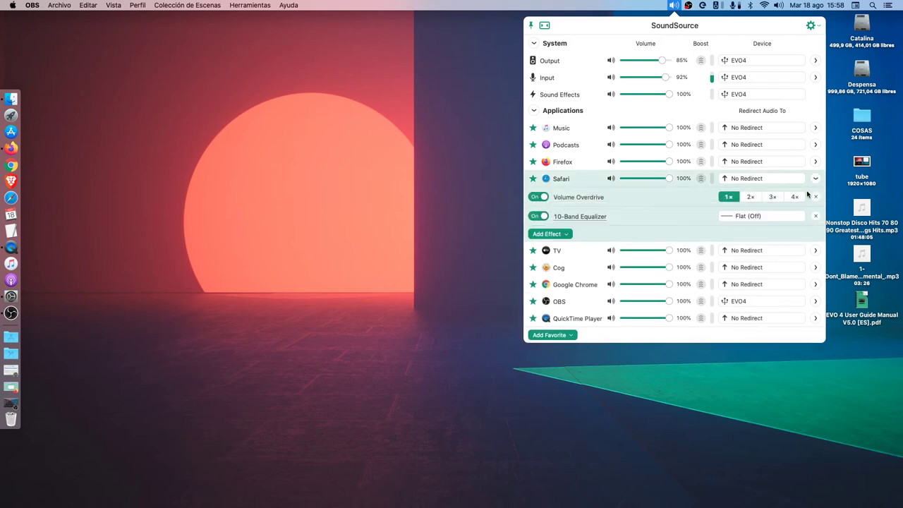
click(791, 217)
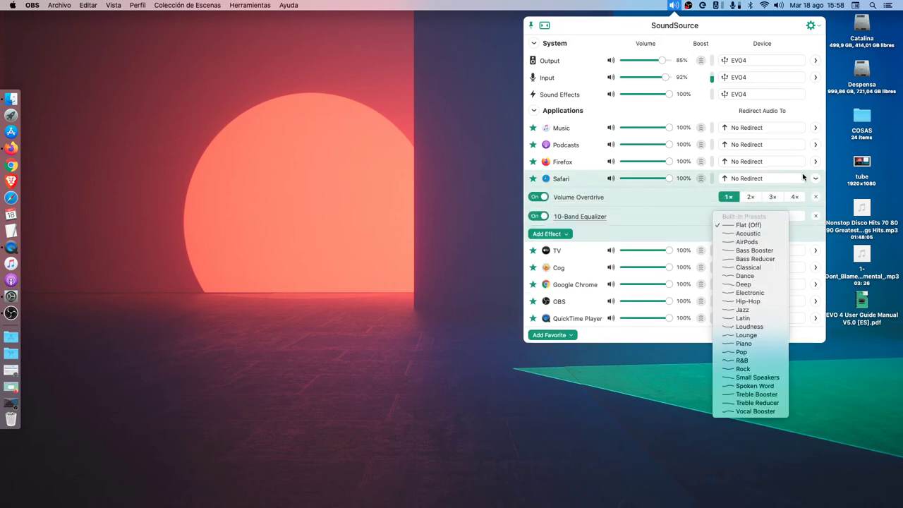
click(763, 180)
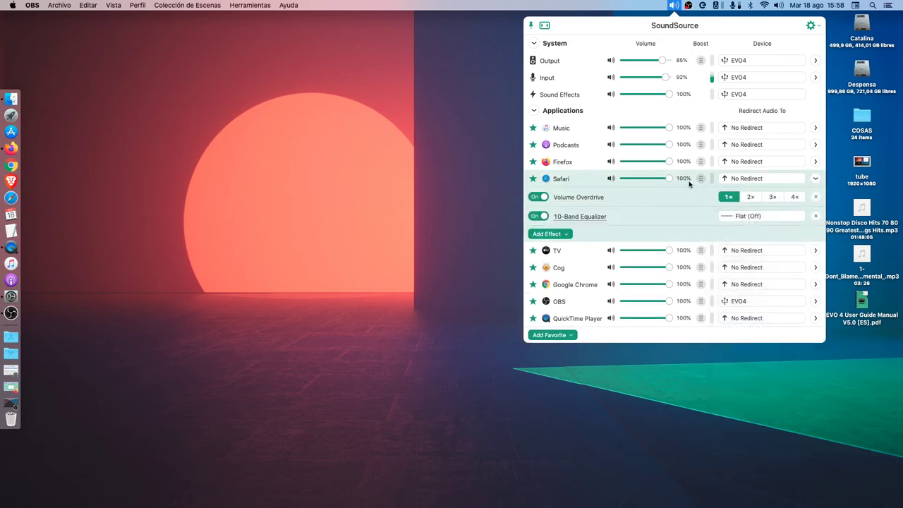
click(815, 180)
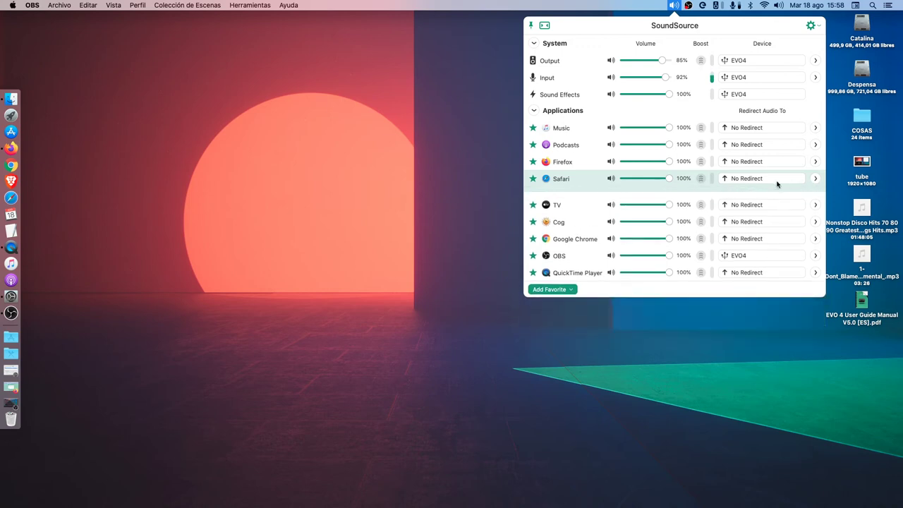
Step: Switch Safari's volume boost on and off again, and try raising its volume
click(701, 178)
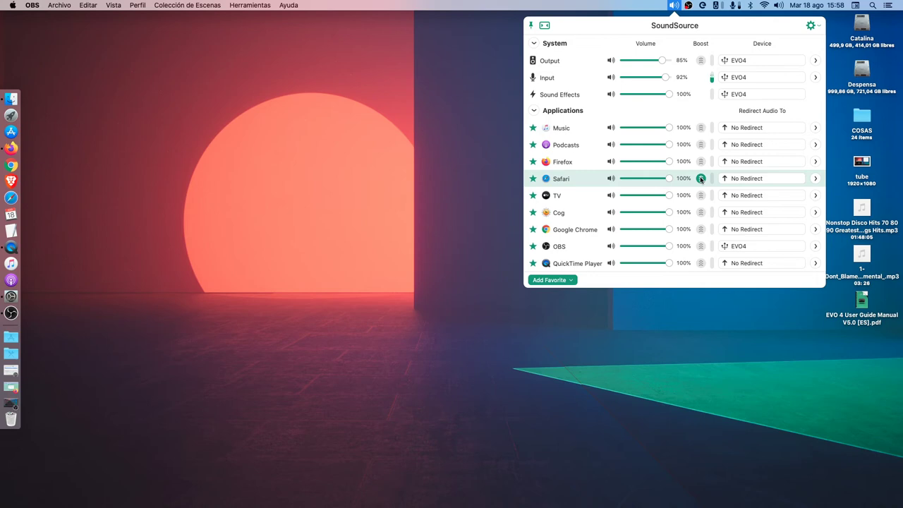
click(702, 179)
mouse_move(670, 179)
mouse_down()
mouse_move(647, 180)
mouse_move(686, 182)
mouse_up()
Step: Redirect QuickTime Player's audio to the EVO4 device
click(776, 266)
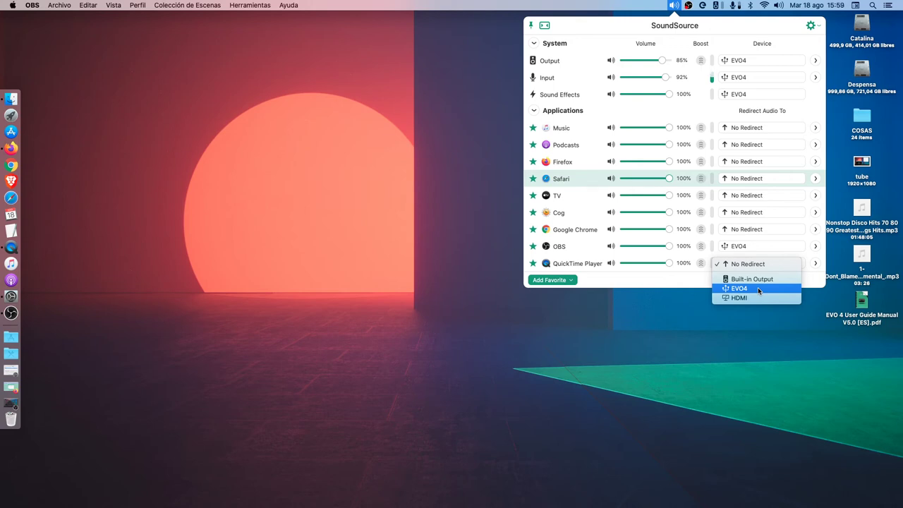
click(770, 290)
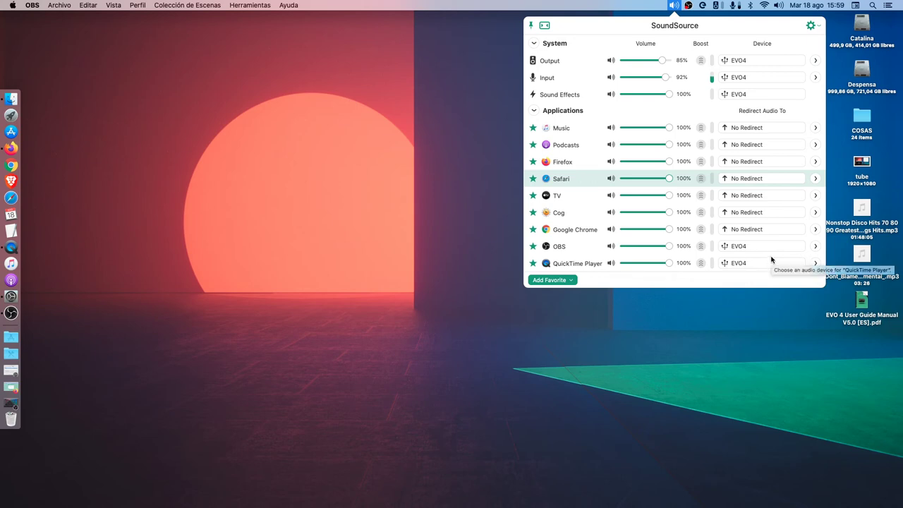
Step: Add Finder to SoundSource's favourites from the special sources and remove it again
click(568, 281)
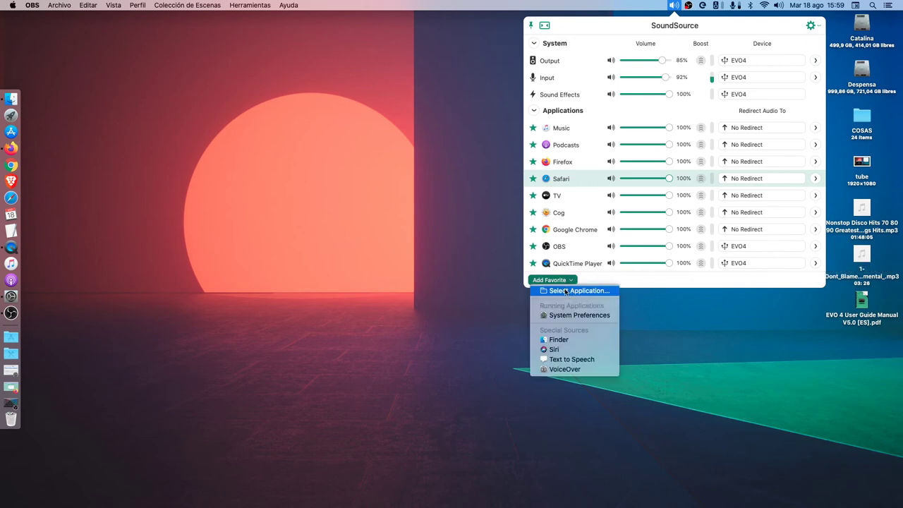
click(572, 338)
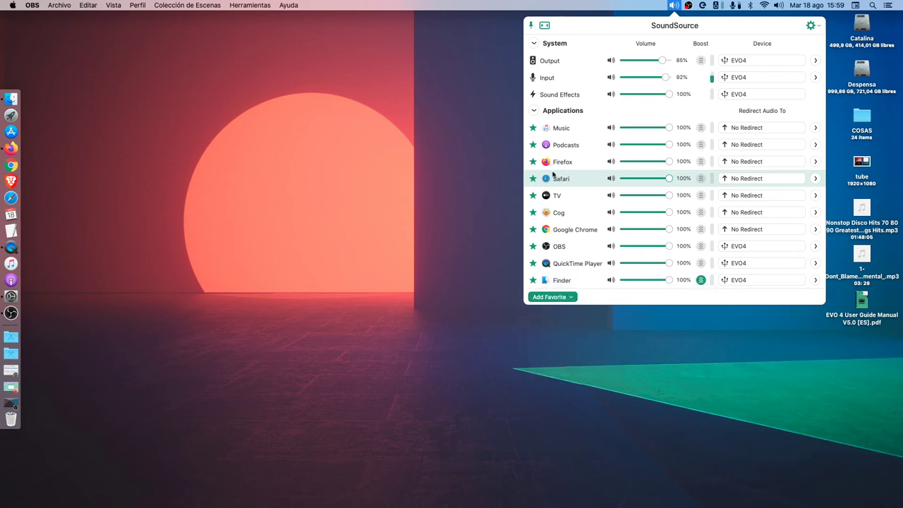
click(532, 281)
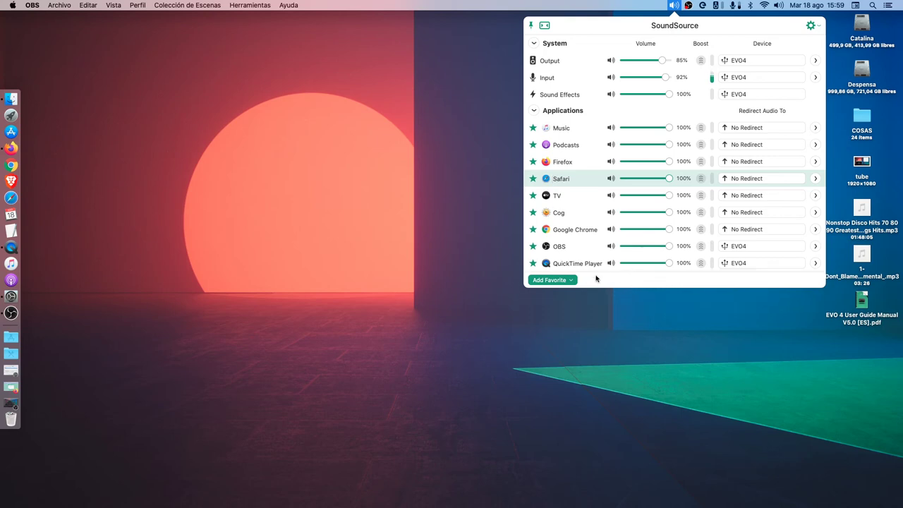
Step: Add Finder as a favourite source, switch its redirect to No Redirect and back to EVO4, and close SoundSource
click(556, 280)
click(568, 339)
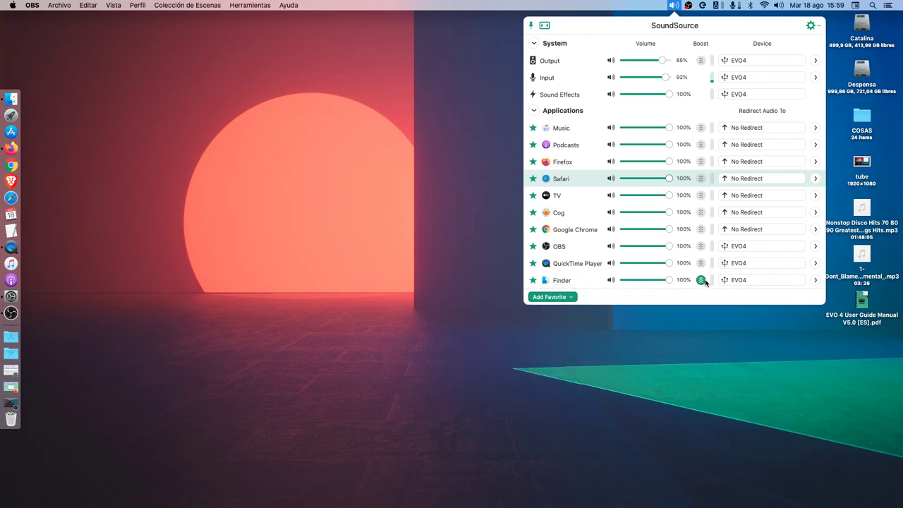
click(748, 280)
click(748, 257)
click(759, 281)
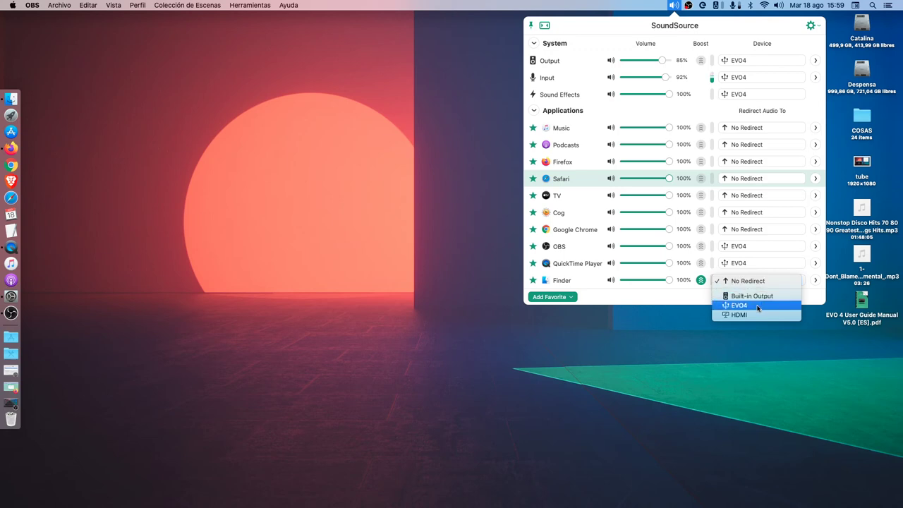
click(758, 306)
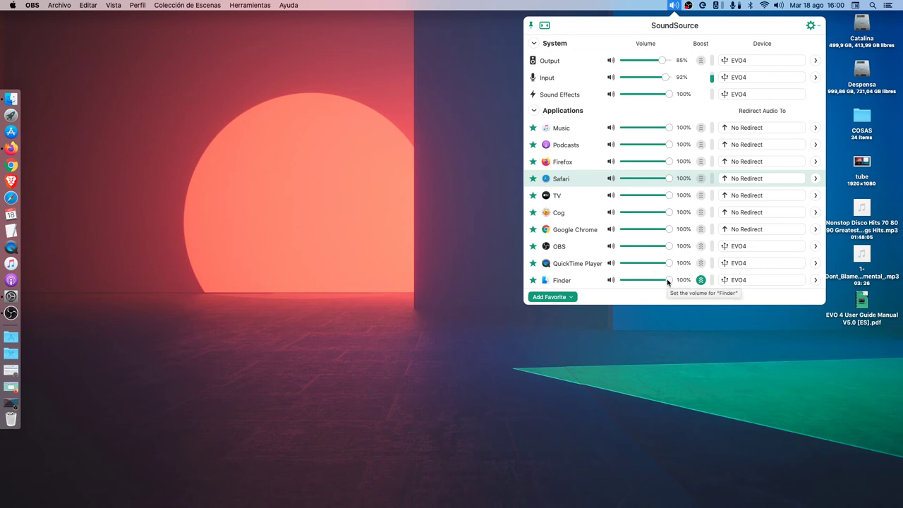
click(493, 329)
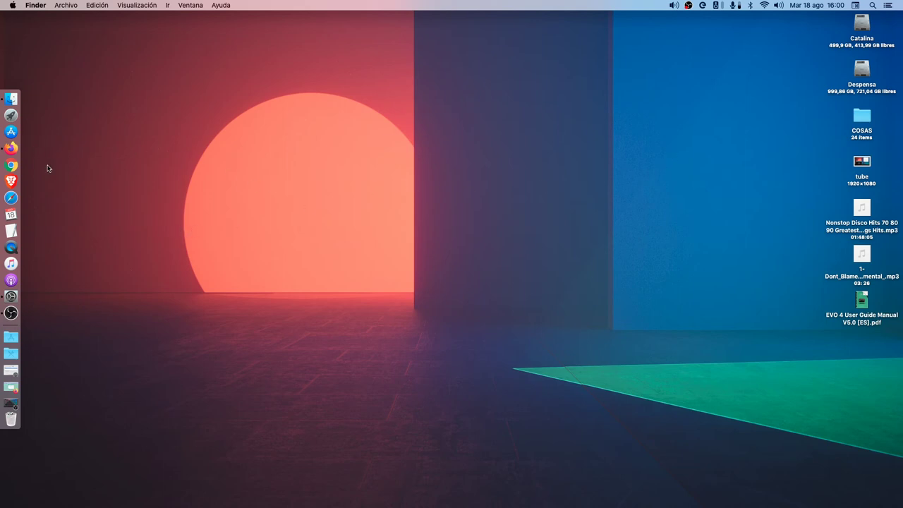
Step: Switch to QuickTime Player, view its video, audio and screen recording options, and return to the desktop
click(11, 248)
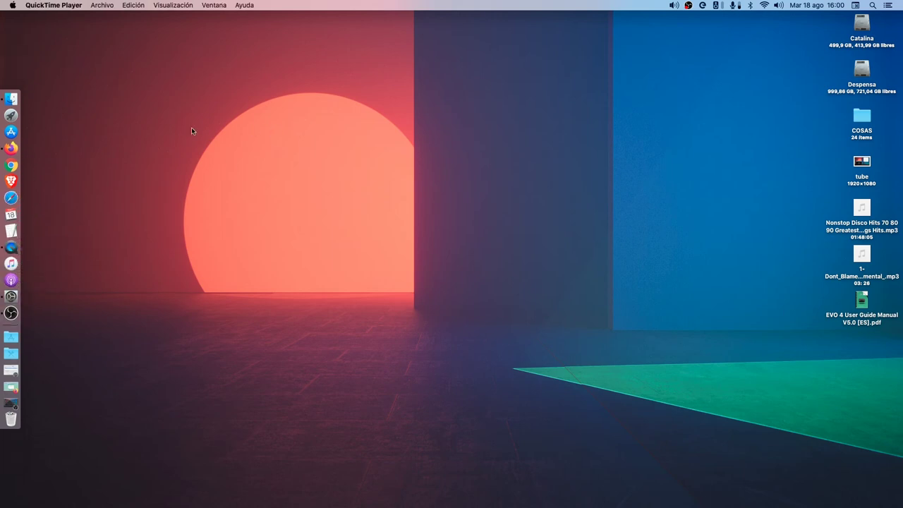
click(101, 5)
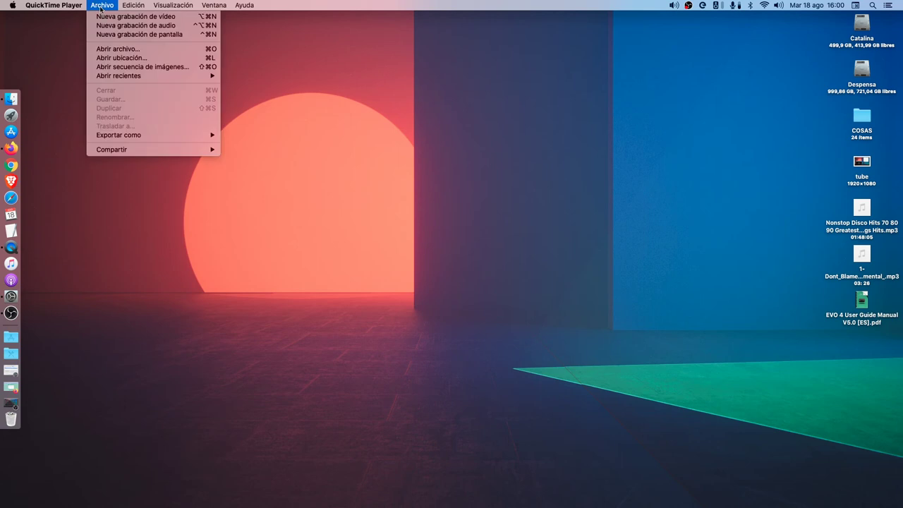
click(65, 85)
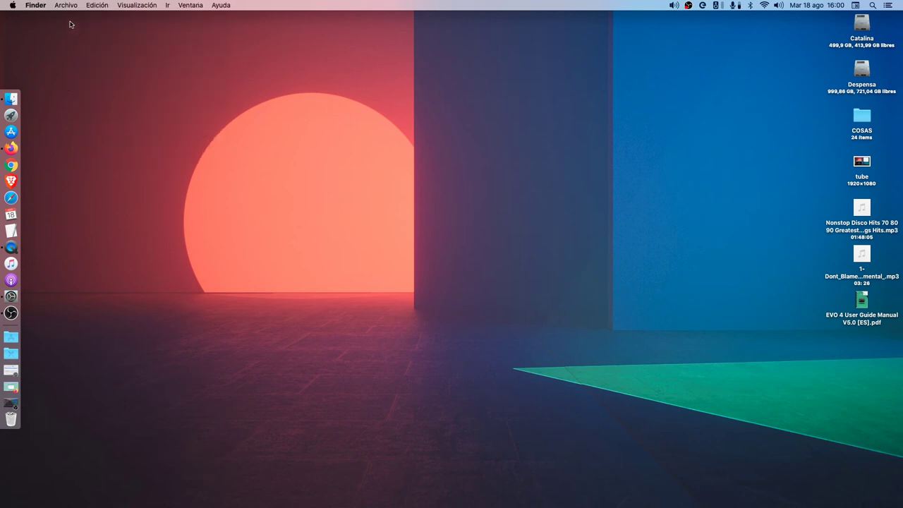
Step: Start a new full-screen recording in QuickTime Player with the save location set to Escritorio
click(20, 250)
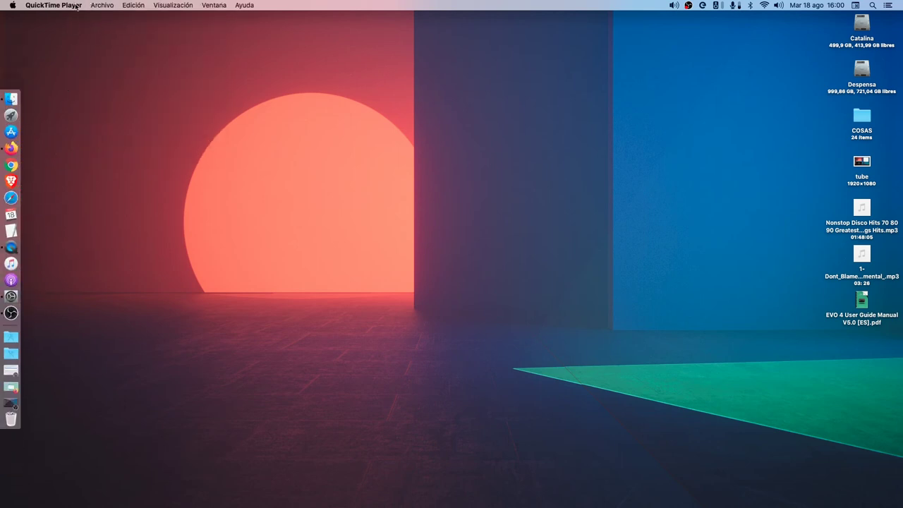
click(101, 5)
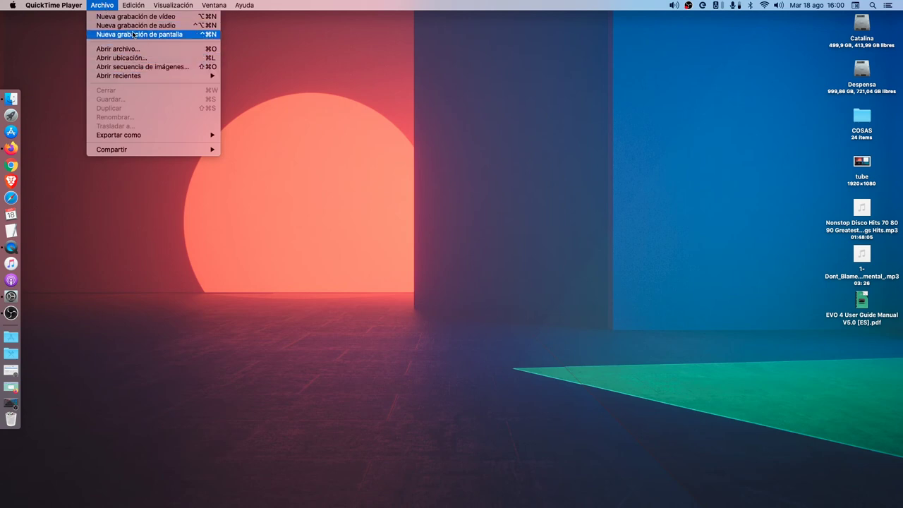
click(127, 34)
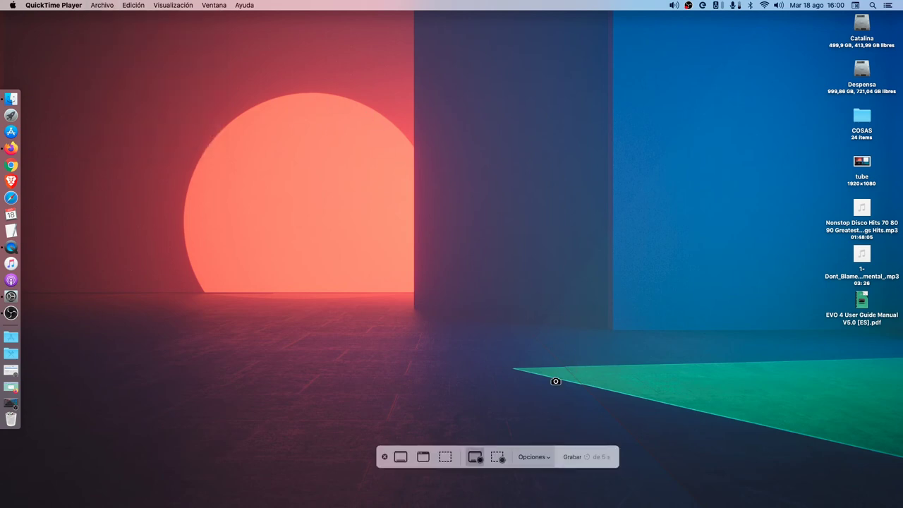
click(533, 456)
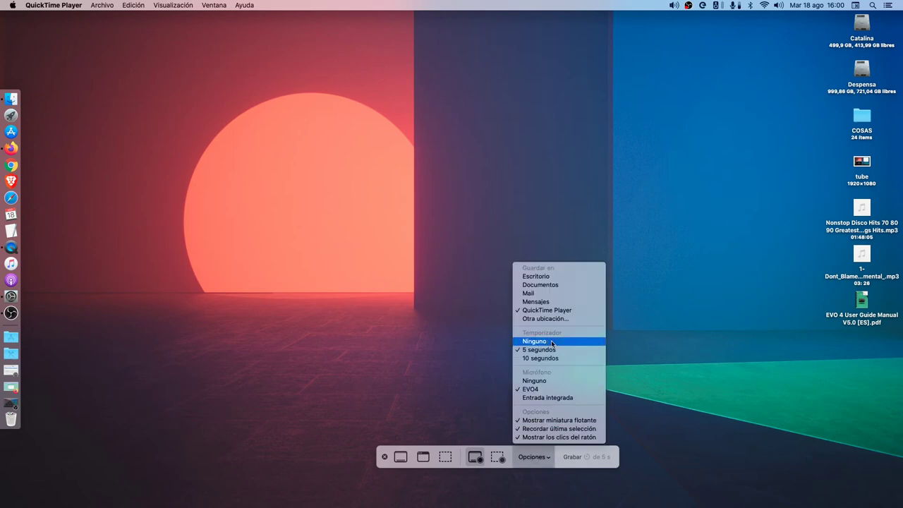
click(551, 279)
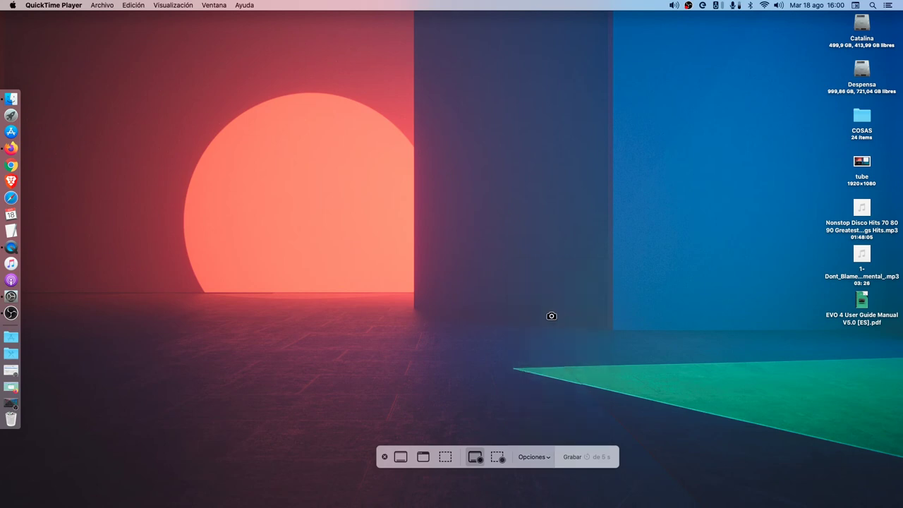
click(572, 458)
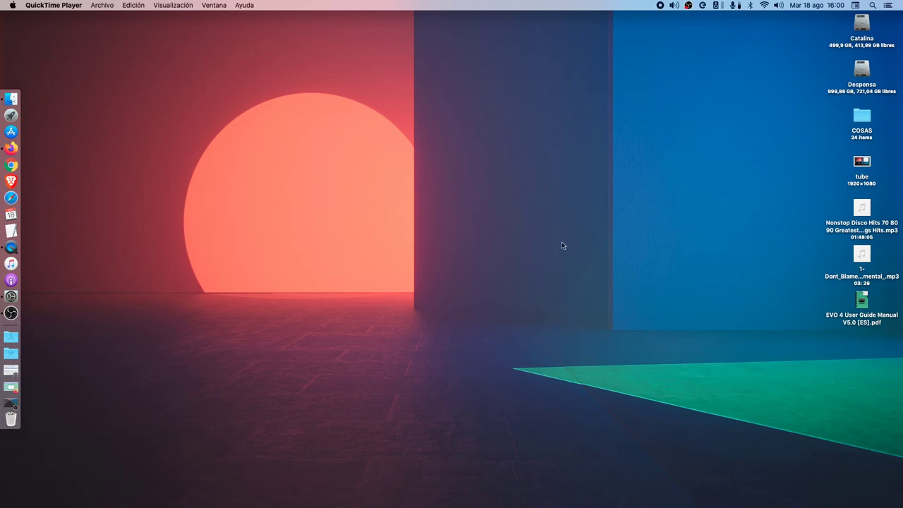
Step: Preview the desktop song 1-Dont_Blame_It_On_Me in Quick Look, move its window aside, pause it briefly and resume playback
click(866, 257)
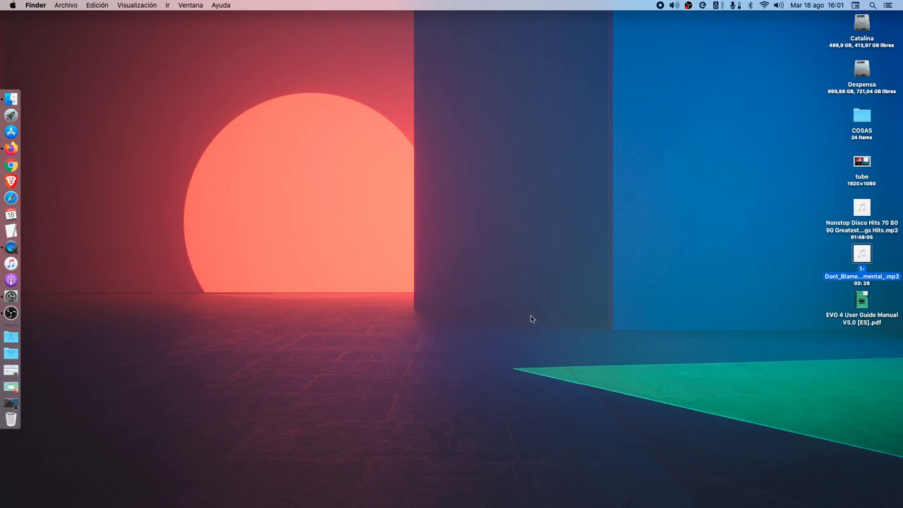
key(space)
drag(441, 191, 266, 178)
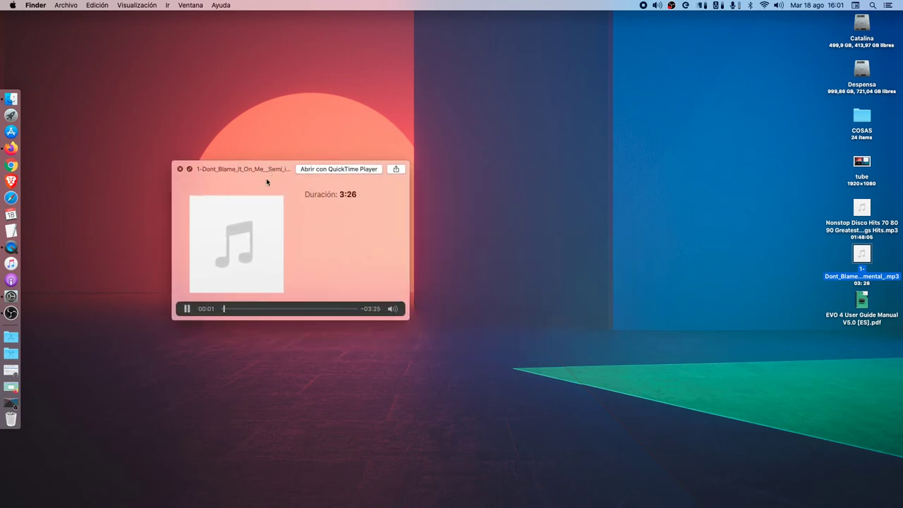
click(188, 308)
drag(256, 169, 198, 96)
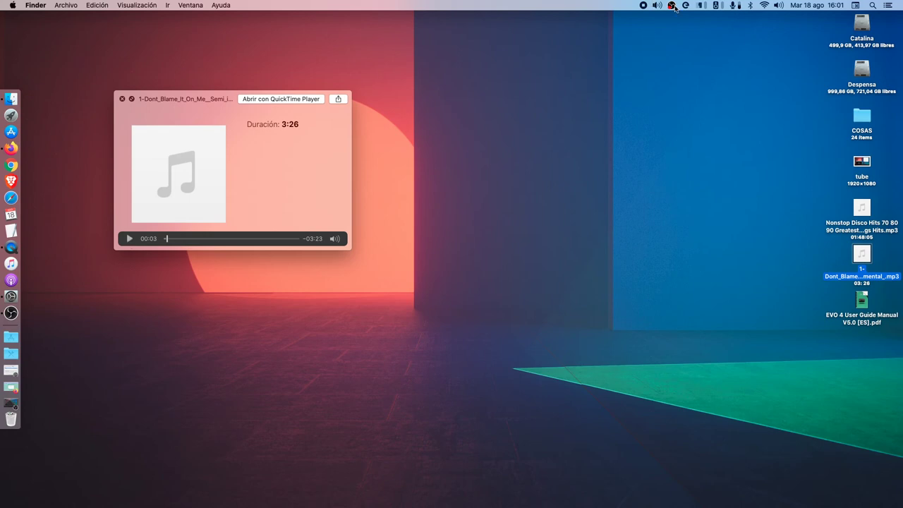
click(129, 240)
Step: Lower Finder's volume in SoundSource to 26% while the song plays, vary it up and down, and leave it at 20%
click(658, 7)
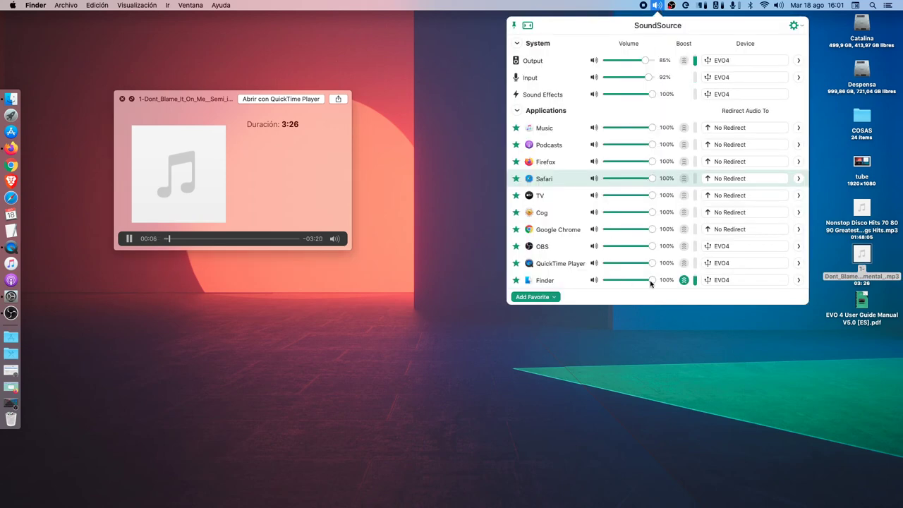
drag(652, 281, 616, 287)
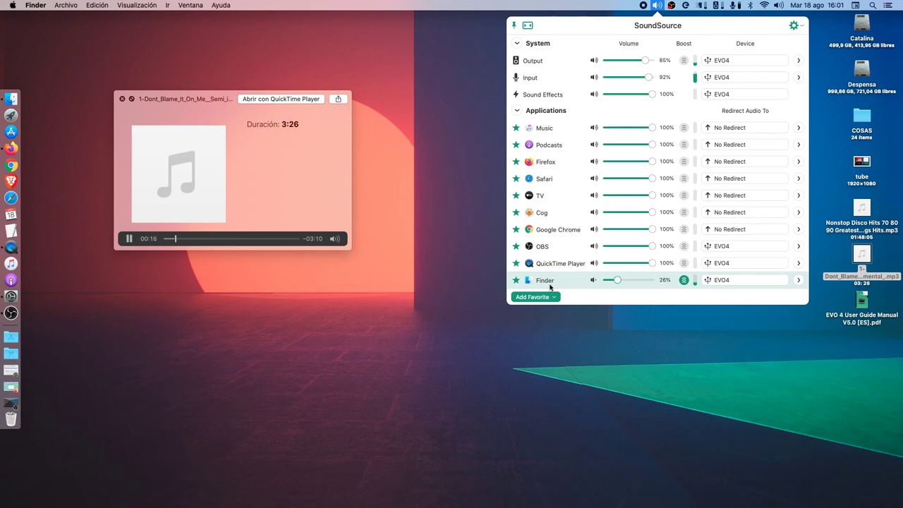
mouse_move(618, 282)
mouse_down()
mouse_move(646, 287)
mouse_move(615, 287)
mouse_move(628, 283)
mouse_move(621, 280)
mouse_up()
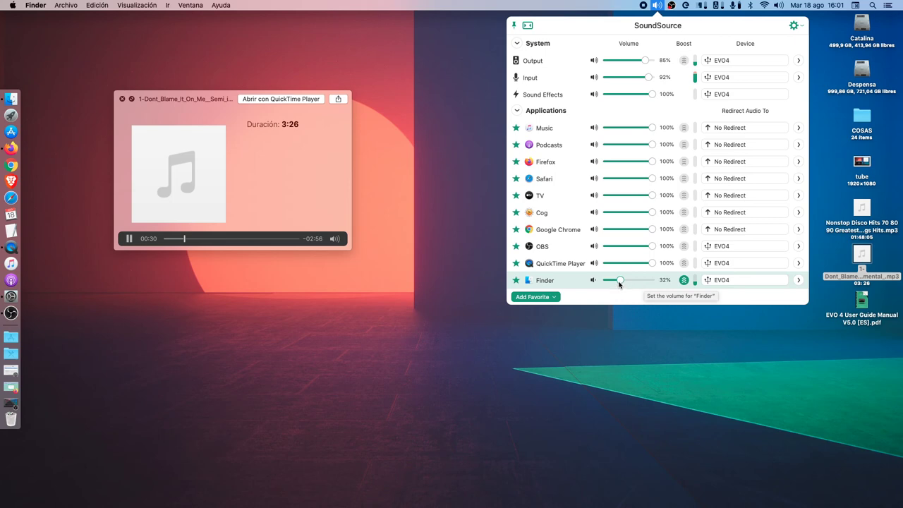
drag(620, 281, 618, 281)
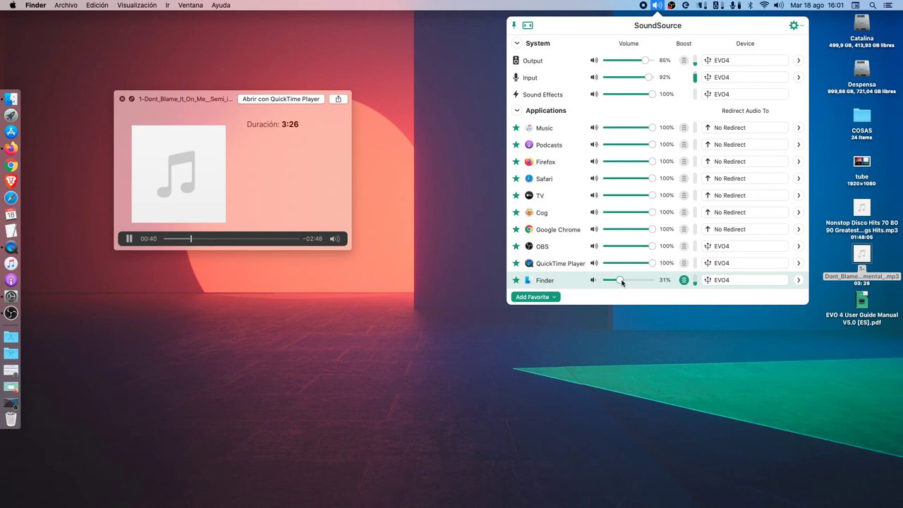
drag(620, 281, 616, 283)
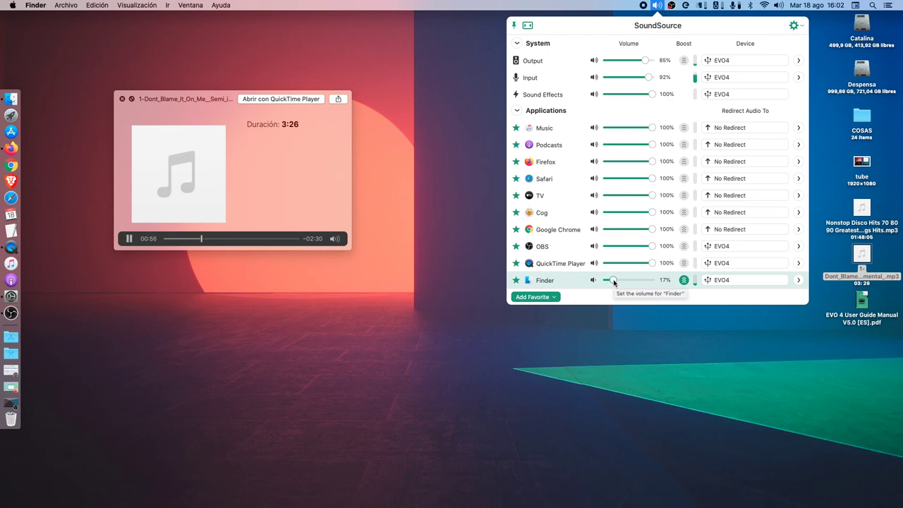
mouse_move(614, 282)
mouse_down()
mouse_move(652, 284)
mouse_move(613, 281)
mouse_up()
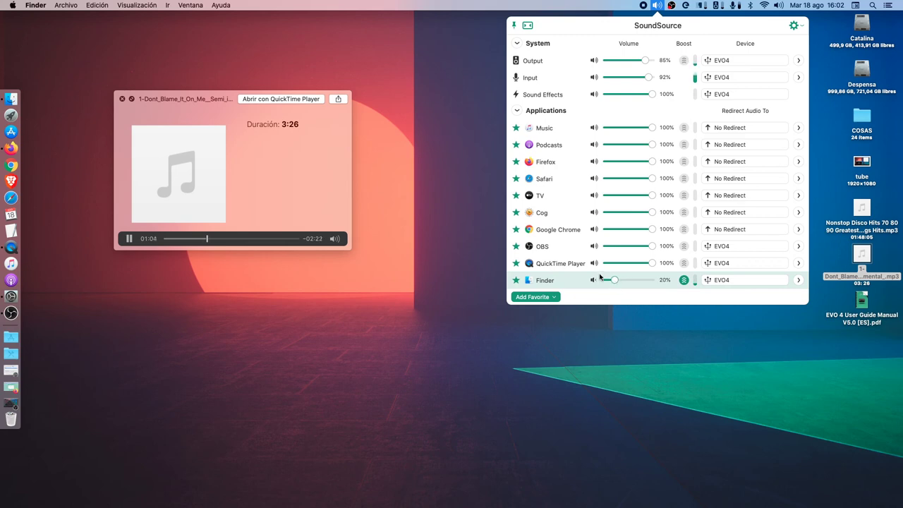
Step: Stop the screen recording, pause the song and close its preview
click(643, 8)
key(super+shift+3)
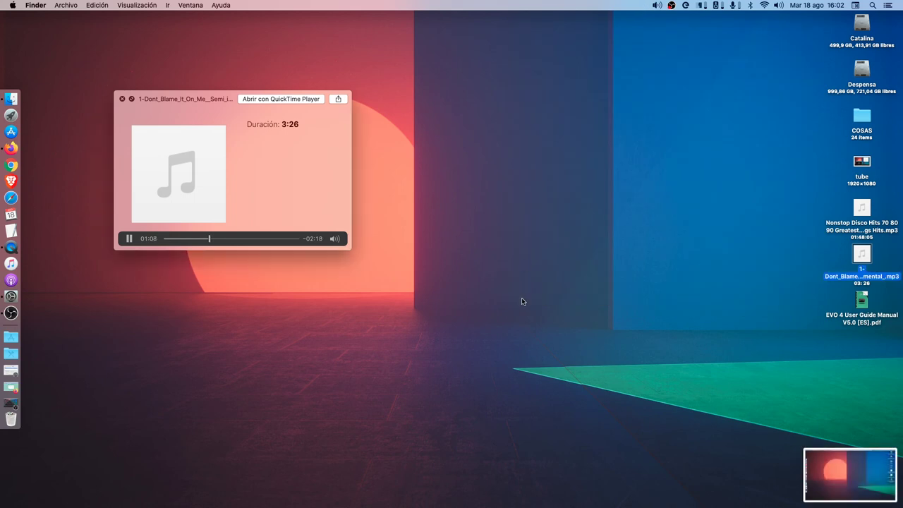
click(129, 239)
click(121, 98)
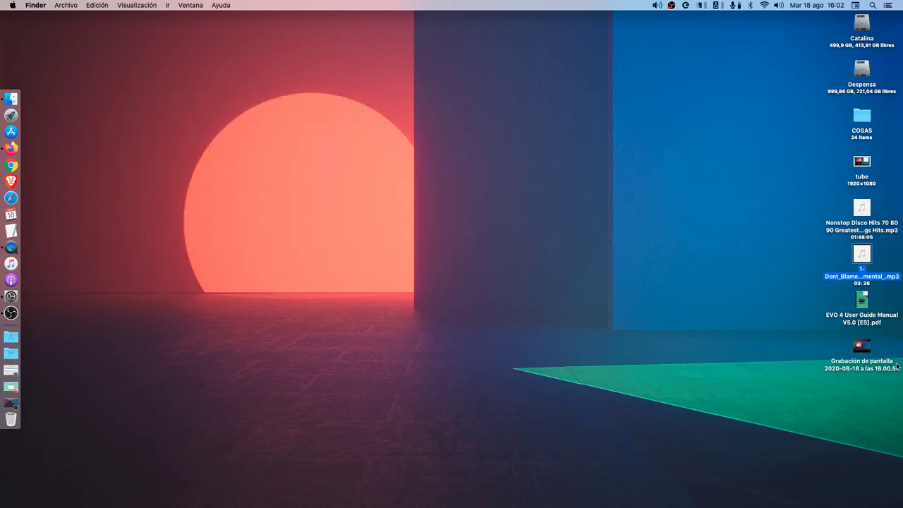
Step: Move the new screen recording to open desktop space, examine its file information, including the audio channels, and close the information window
drag(862, 350, 332, 164)
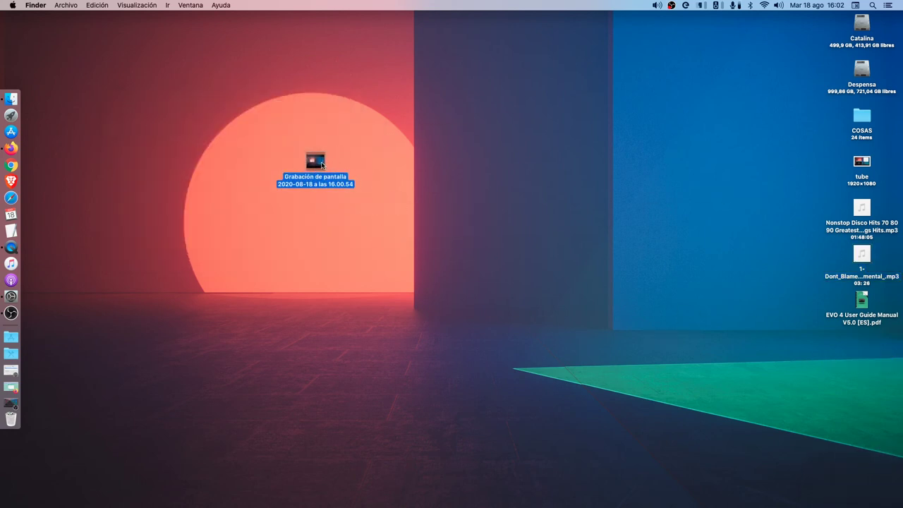
right_click(321, 165)
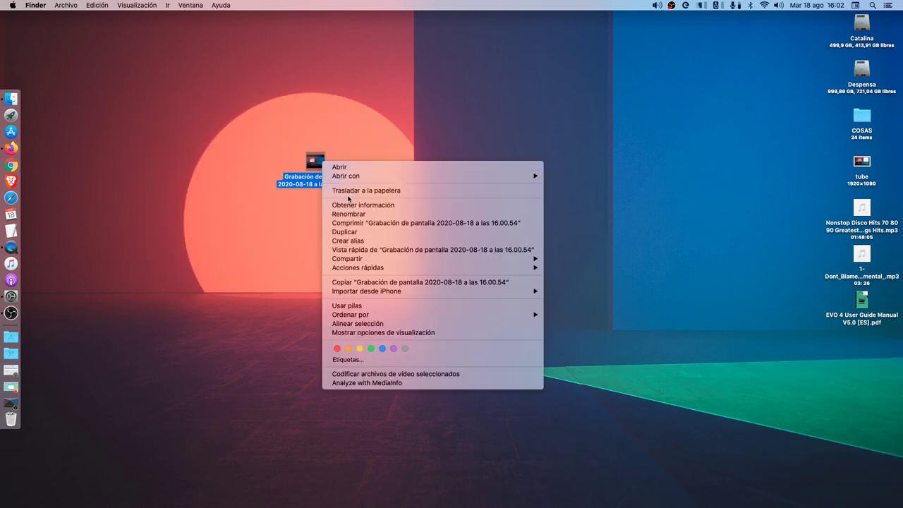
click(390, 206)
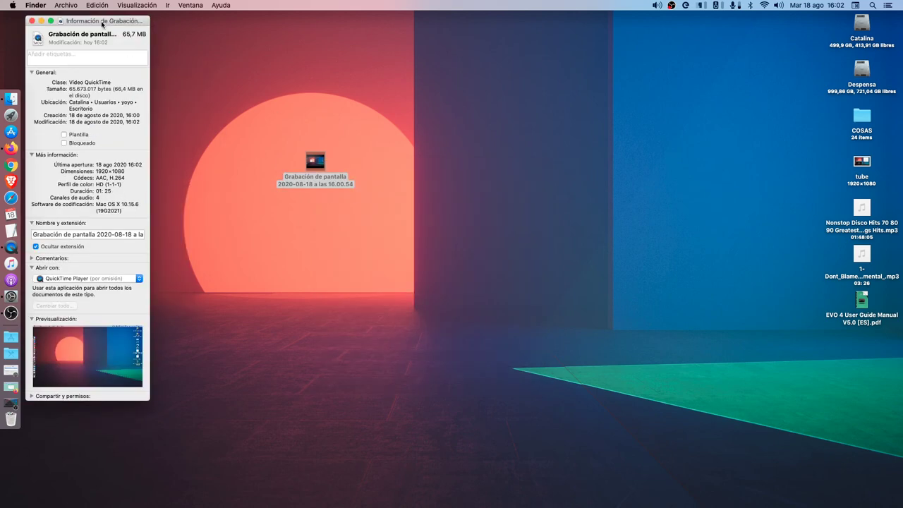
drag(102, 24, 325, 70)
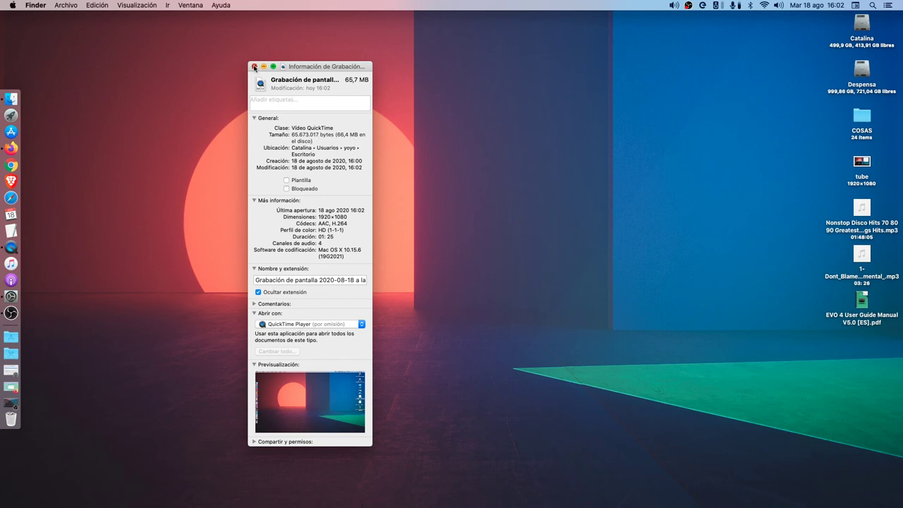
click(255, 67)
click(570, 221)
Step: Play the screen recording in Quick Look and raise Finder's volume in SoundSource to 100%
drag(312, 164, 390, 208)
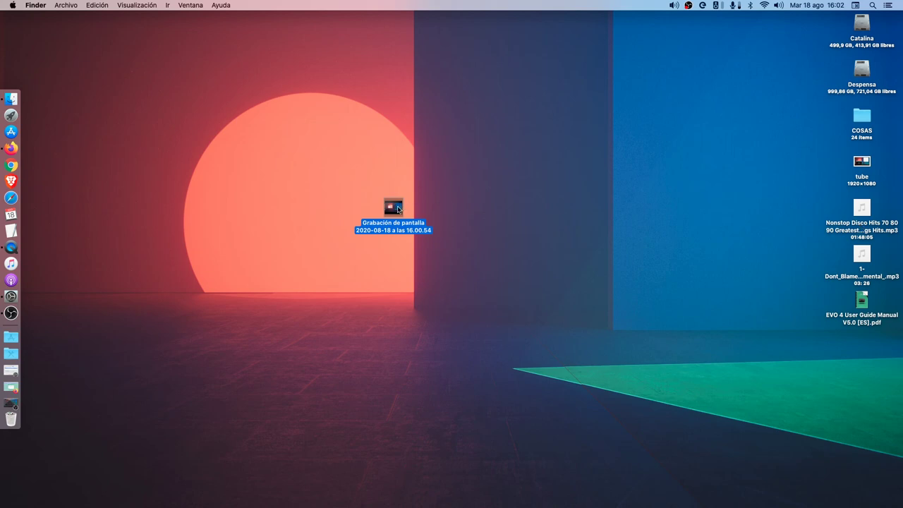
key(space)
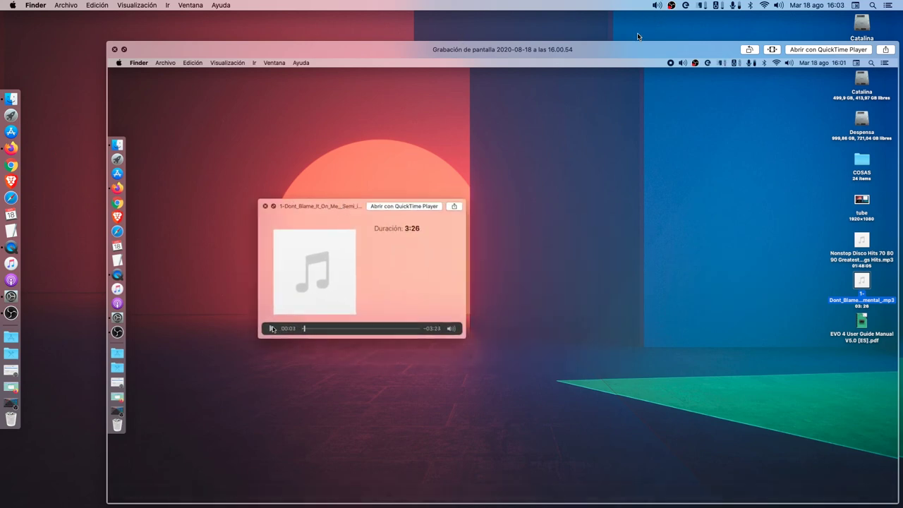
click(656, 7)
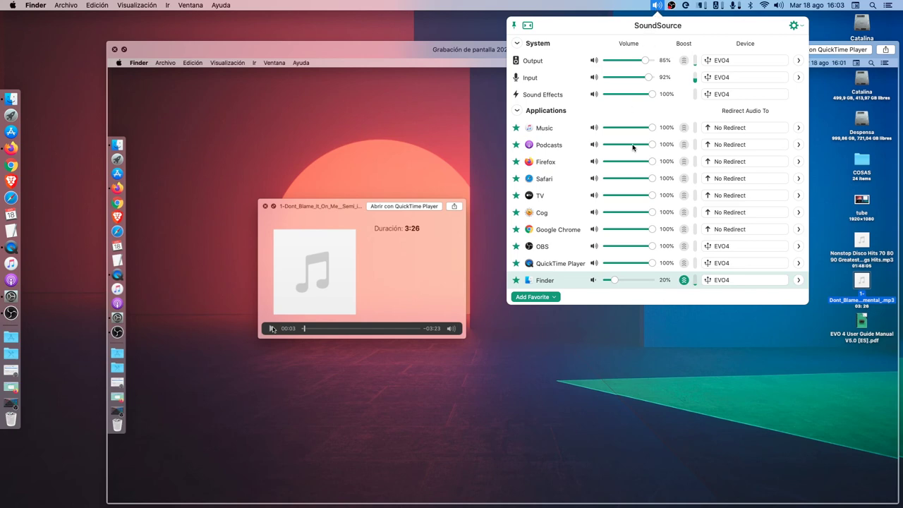
drag(615, 280, 654, 280)
mouse_move(390, 319)
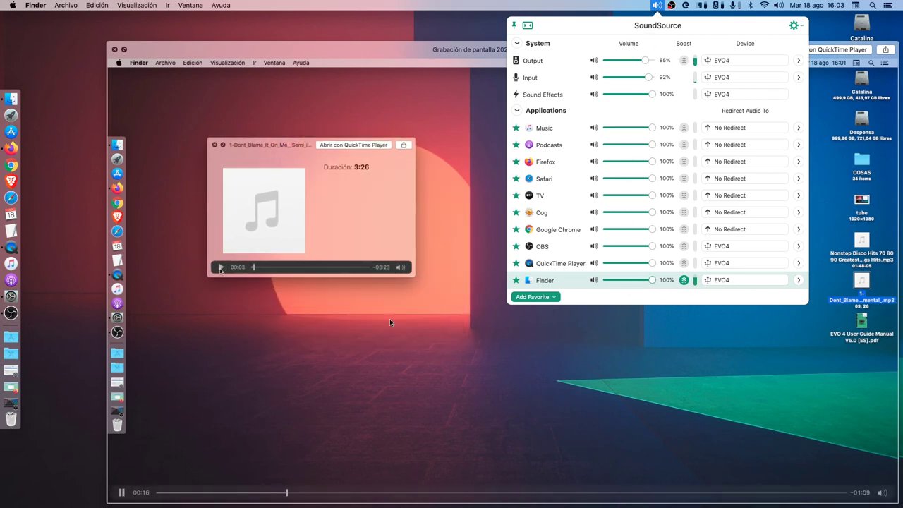
click(472, 236)
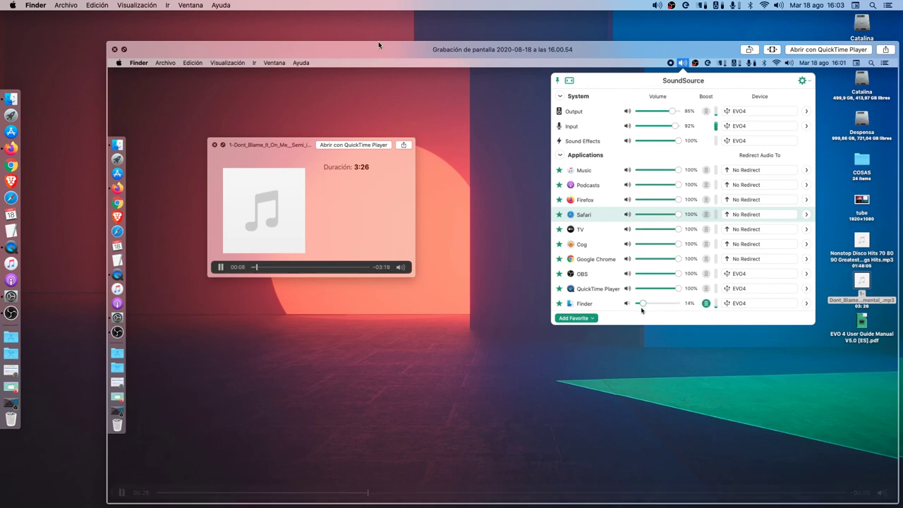
Step: Shrink and reposition the recording's preview window, listen to the voice and music mix, and pause playback
drag(365, 55, 320, 40)
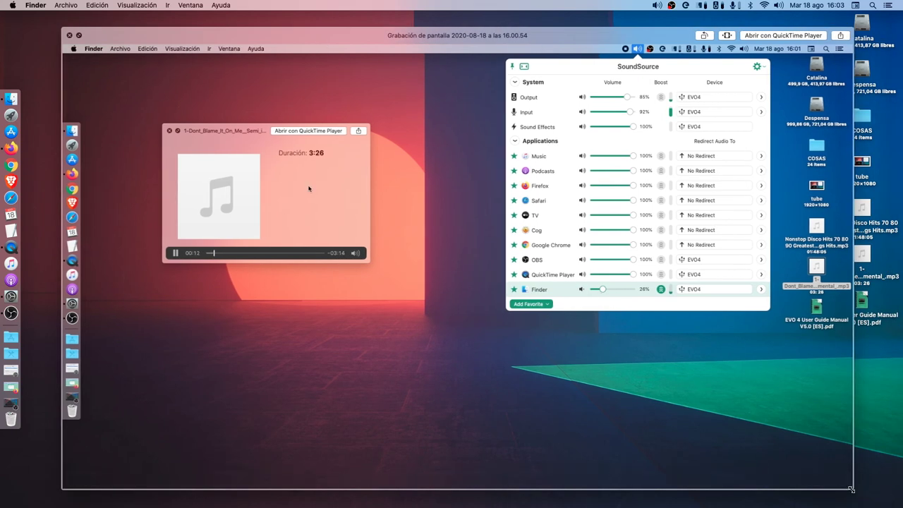
drag(851, 489, 689, 438)
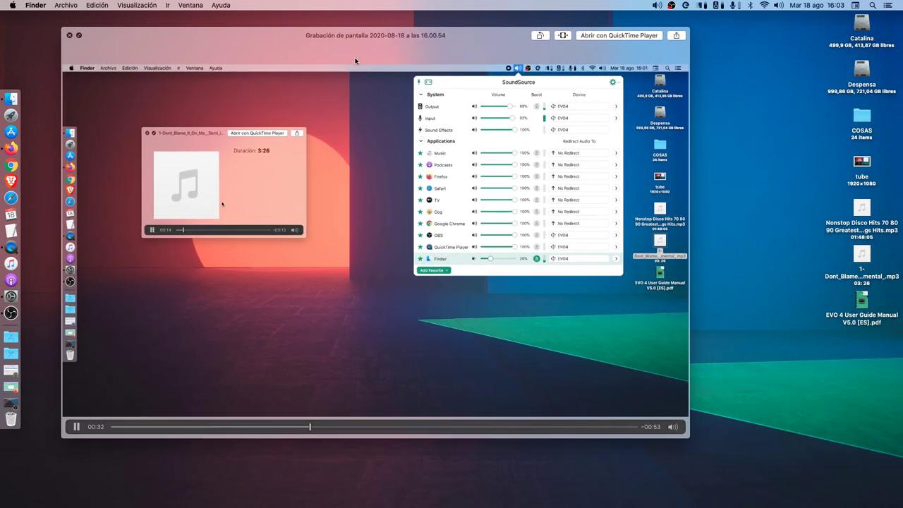
drag(355, 61, 401, 83)
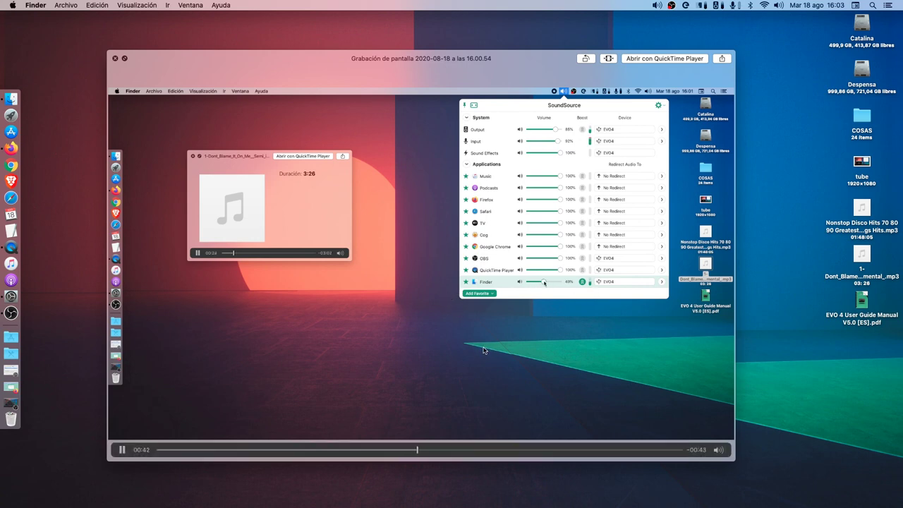
click(124, 450)
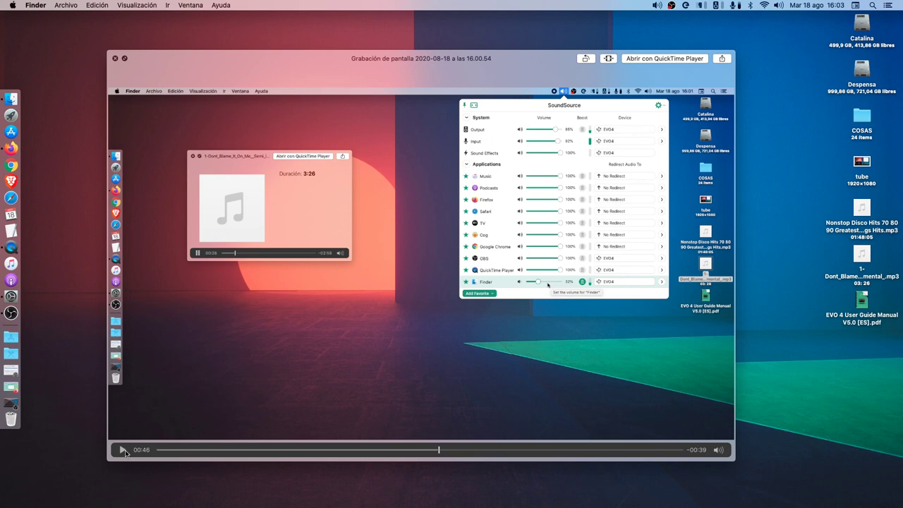
Step: Review the per-app volumes and redirects in SoundSource, closing the recording's preview and SoundSource
click(656, 7)
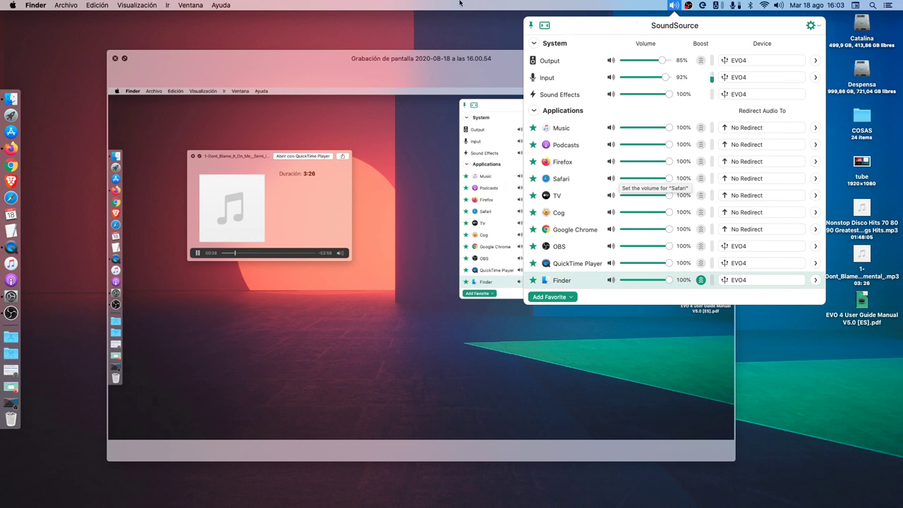
click(116, 59)
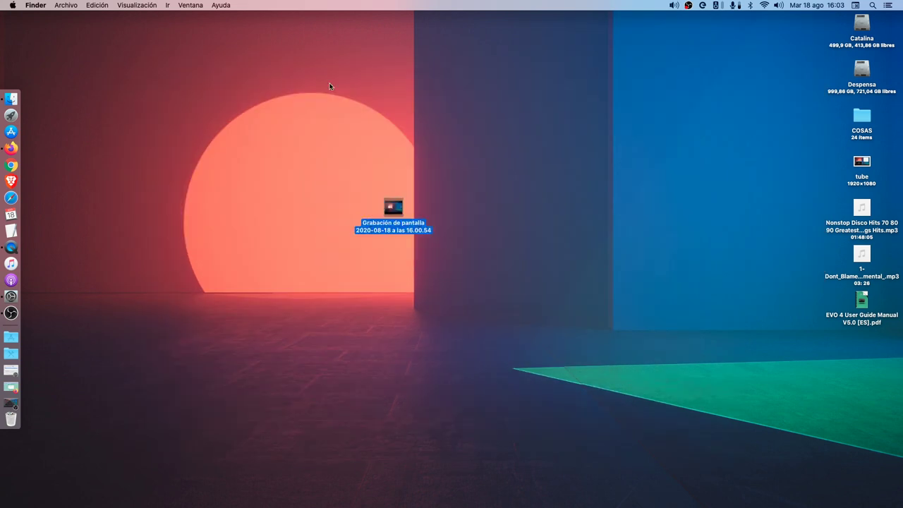
click(674, 6)
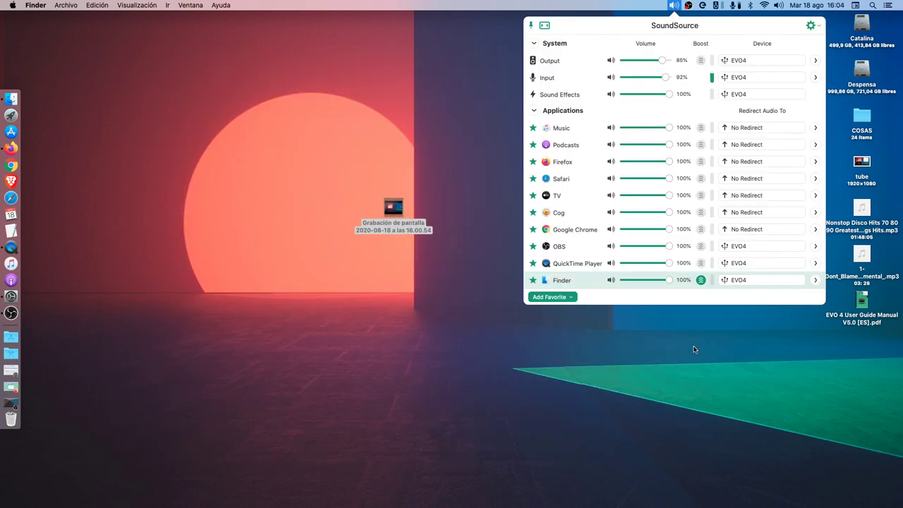
click(468, 144)
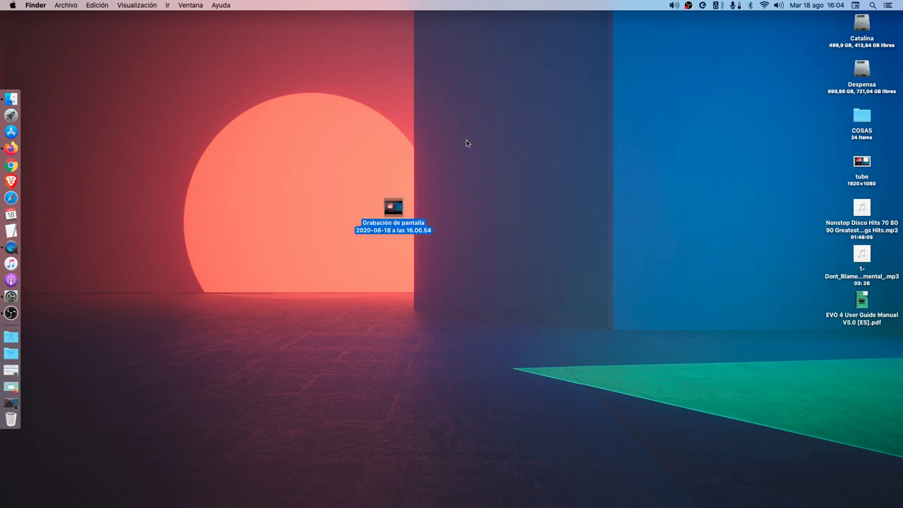
Step: Show the EVO Loop-back Mixer, review its microphone, main output and loopback channels, and close the mixer
click(703, 6)
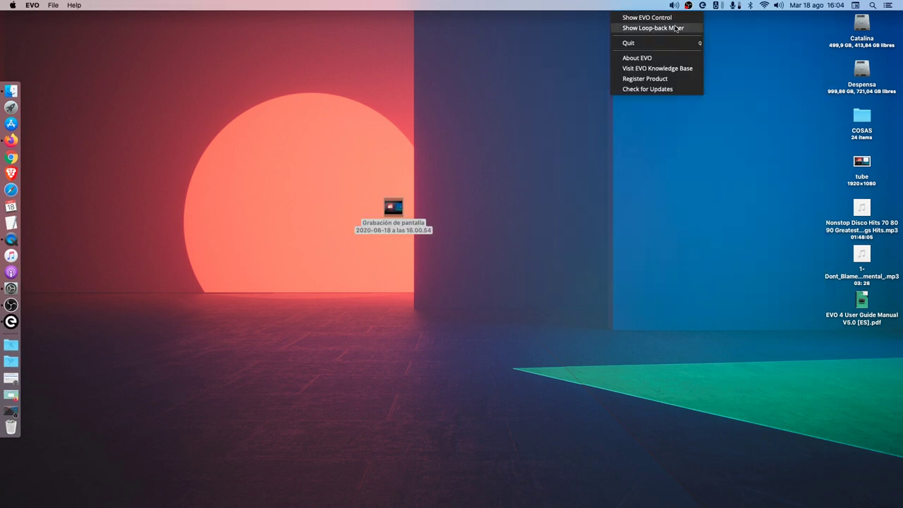
click(677, 28)
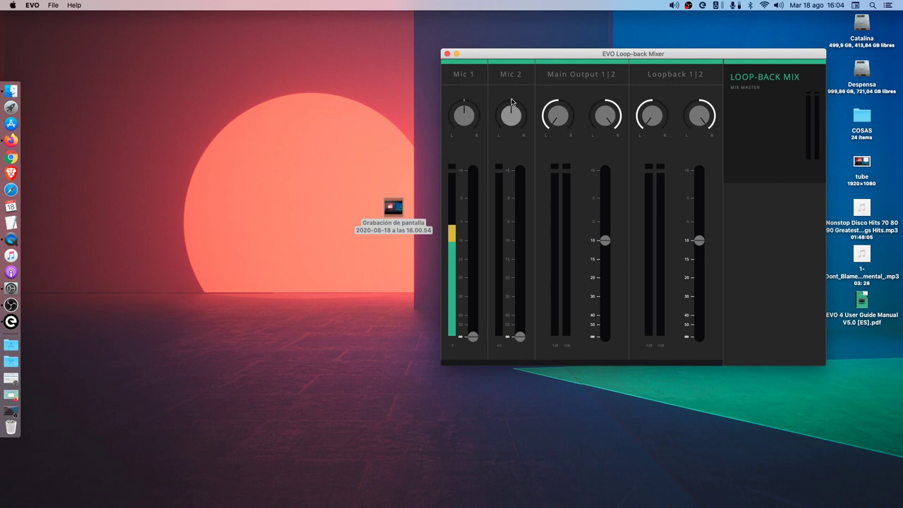
click(447, 54)
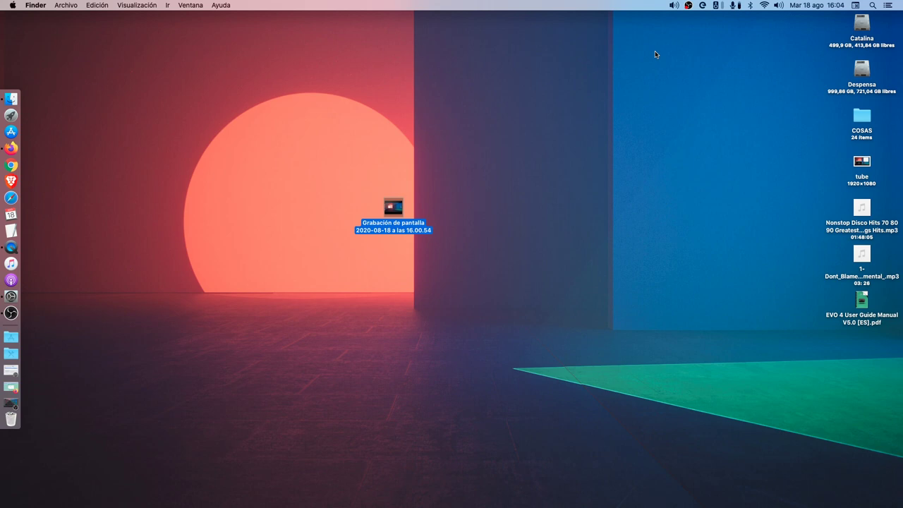
Step: Open the EVO 4 User Guide Manual PDF, browse the audio loopback and stereo link pages, and close it, leaving the file selected
click(860, 304)
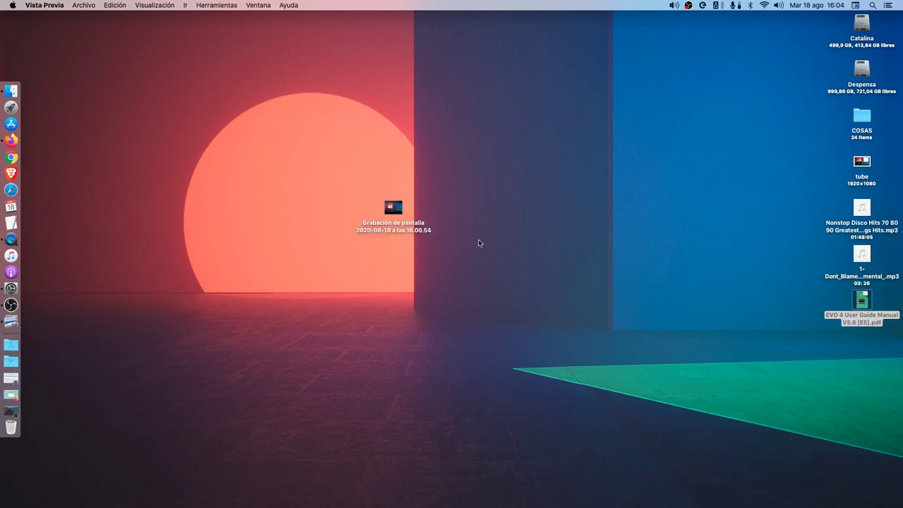
scroll(456, 238, down, 5)
scroll(457, 238, down, 5)
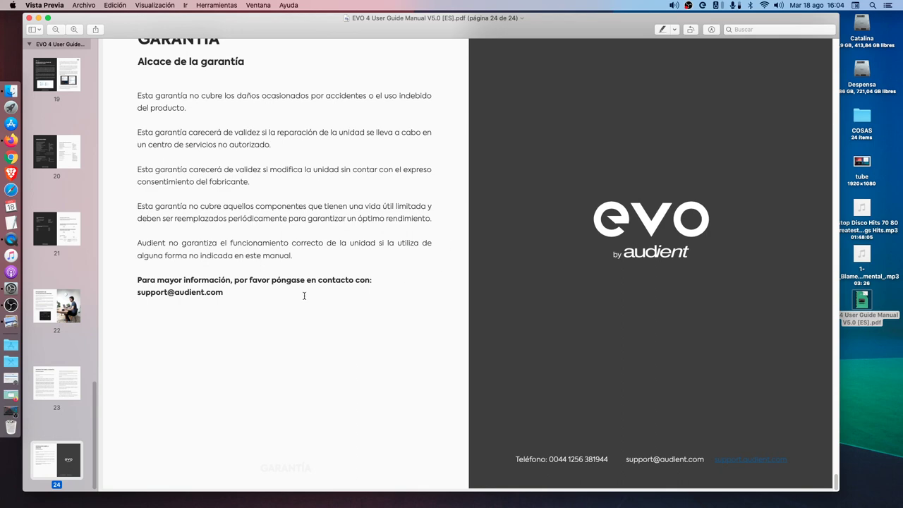
click(60, 149)
scroll(221, 180, up, 5)
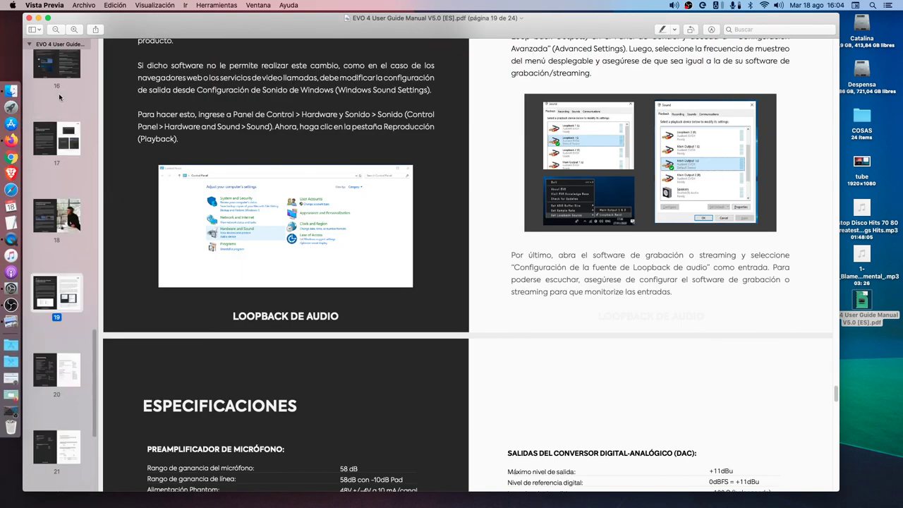
scroll(57, 212, up, 8)
click(62, 212)
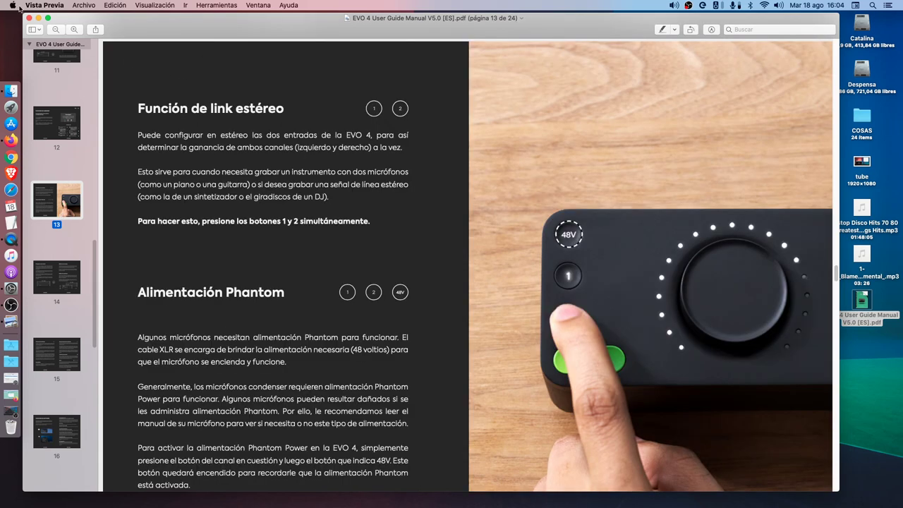
click(30, 18)
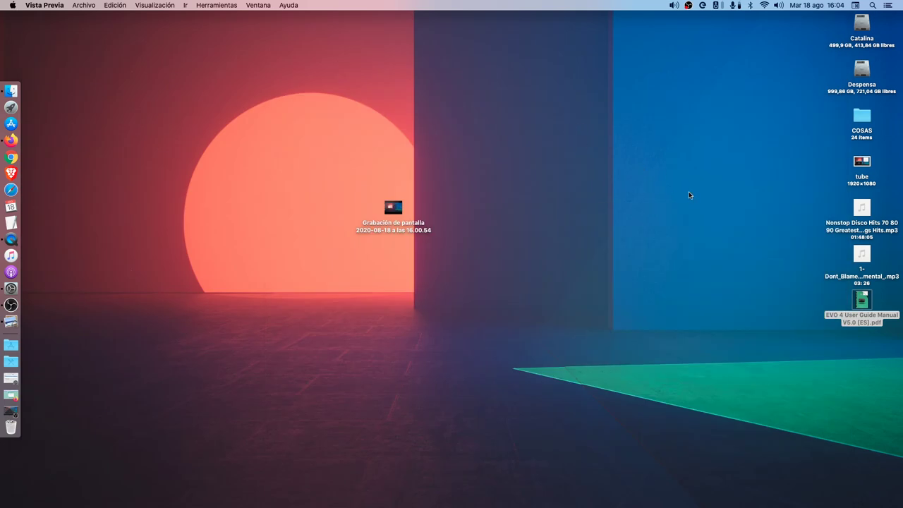
click(855, 304)
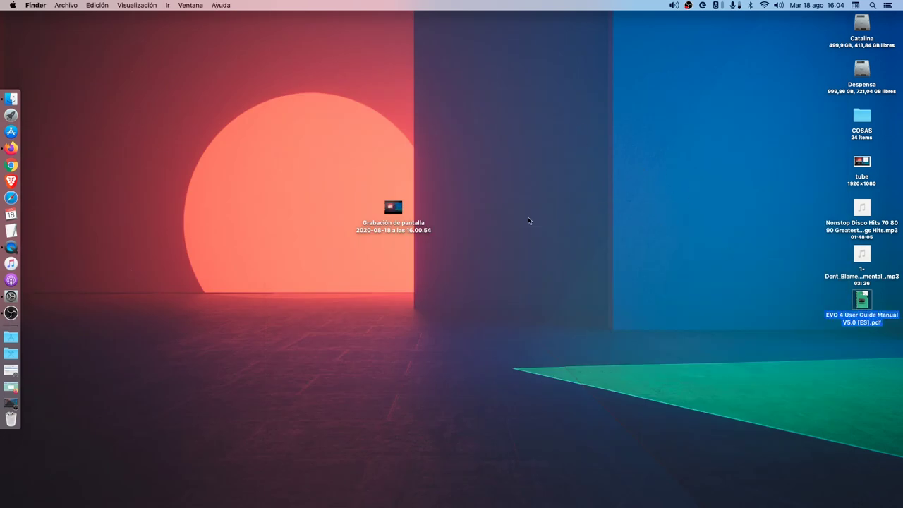
Step: Review the system audio devices and the per-app volumes, boost and redirects in SoundSource, and close its window
click(673, 6)
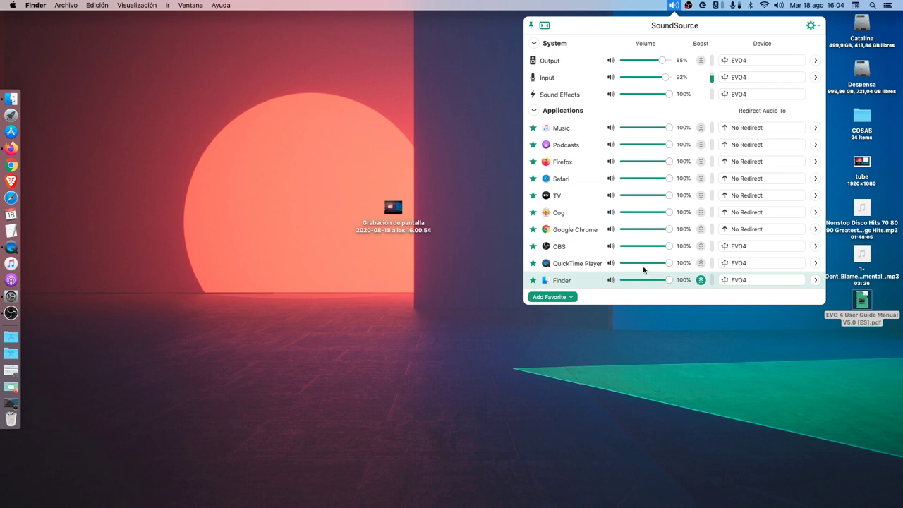
click(697, 283)
click(263, 302)
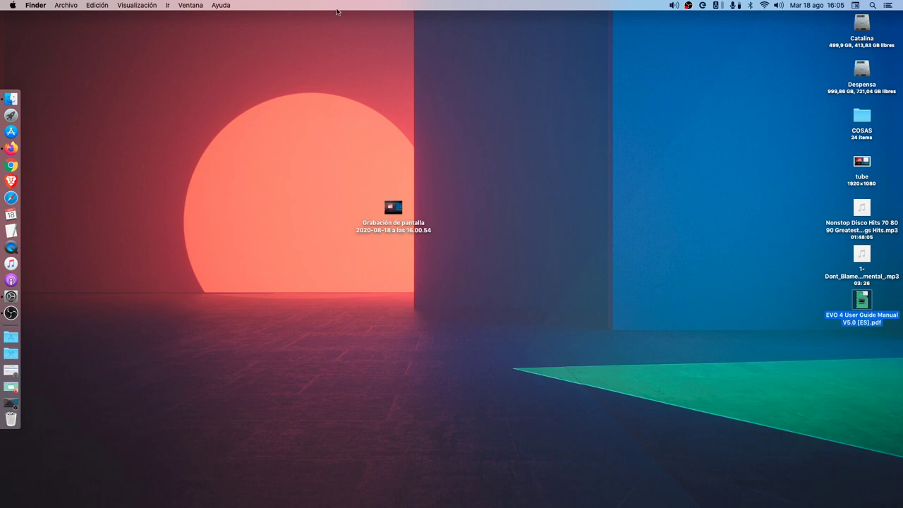
click(676, 6)
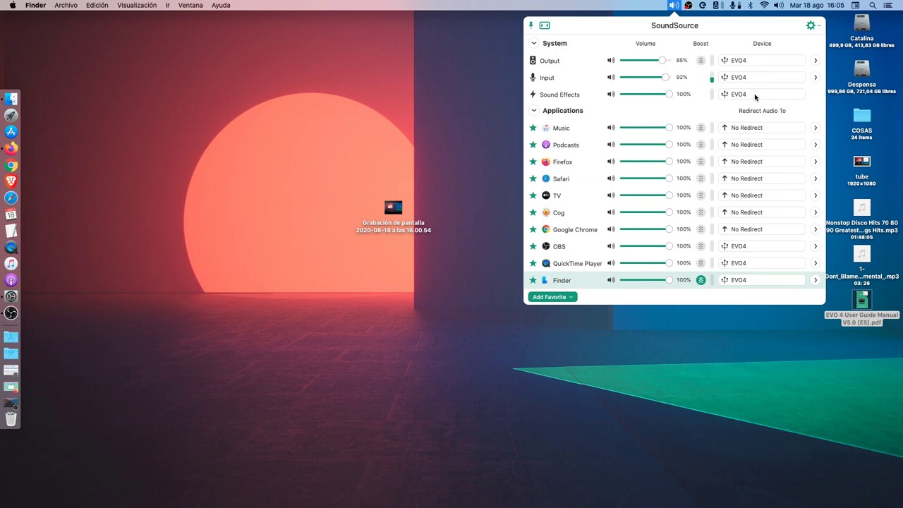
click(356, 324)
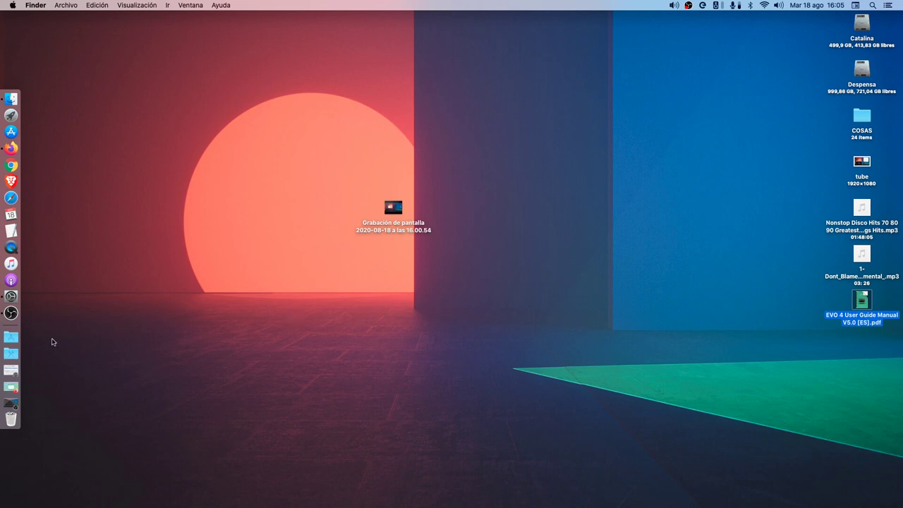
Step: Restore the minimized OBS window and reposition it slightly on the desktop
click(16, 405)
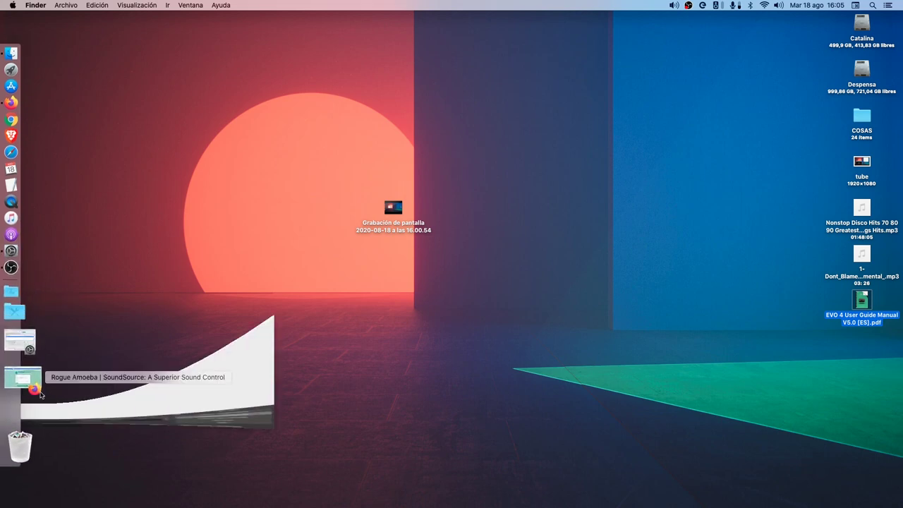
drag(316, 39, 349, 35)
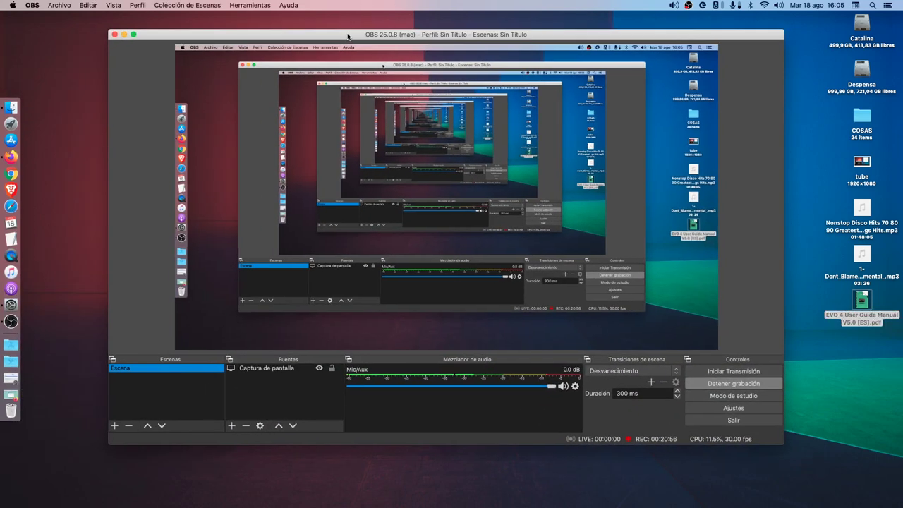